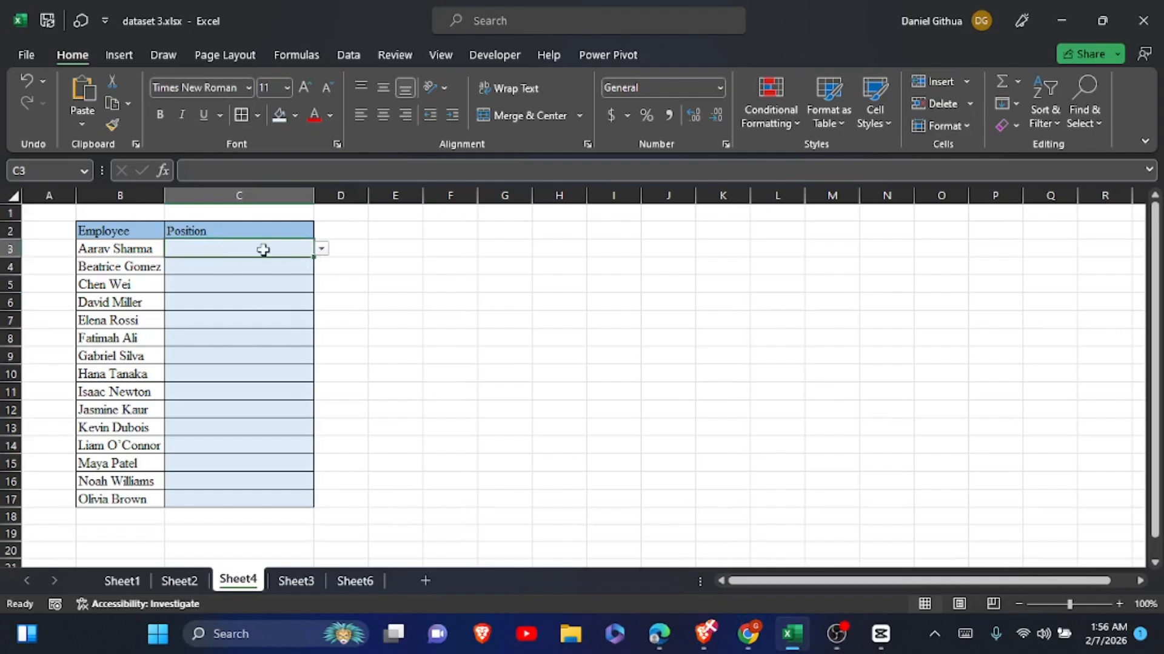
# Choose Managing Director, Consultant and Analyst from the drop-down lists in Position cells C3, C4 and C5
pyautogui.click(322, 249)
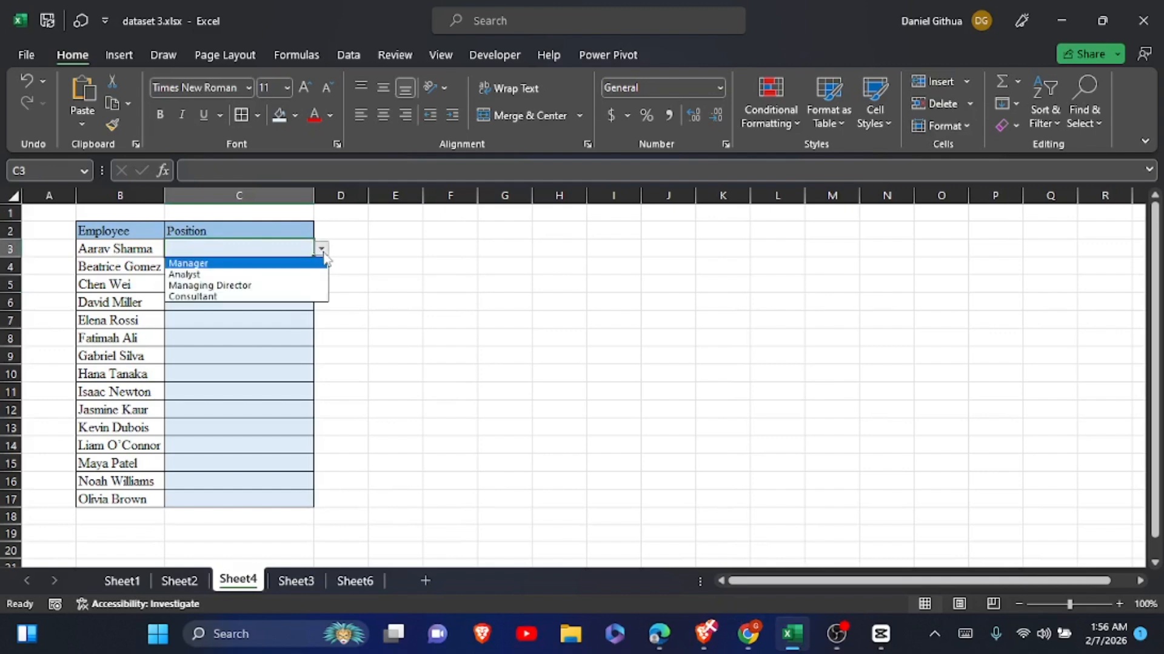
pyautogui.click(255, 285)
pyautogui.click(242, 267)
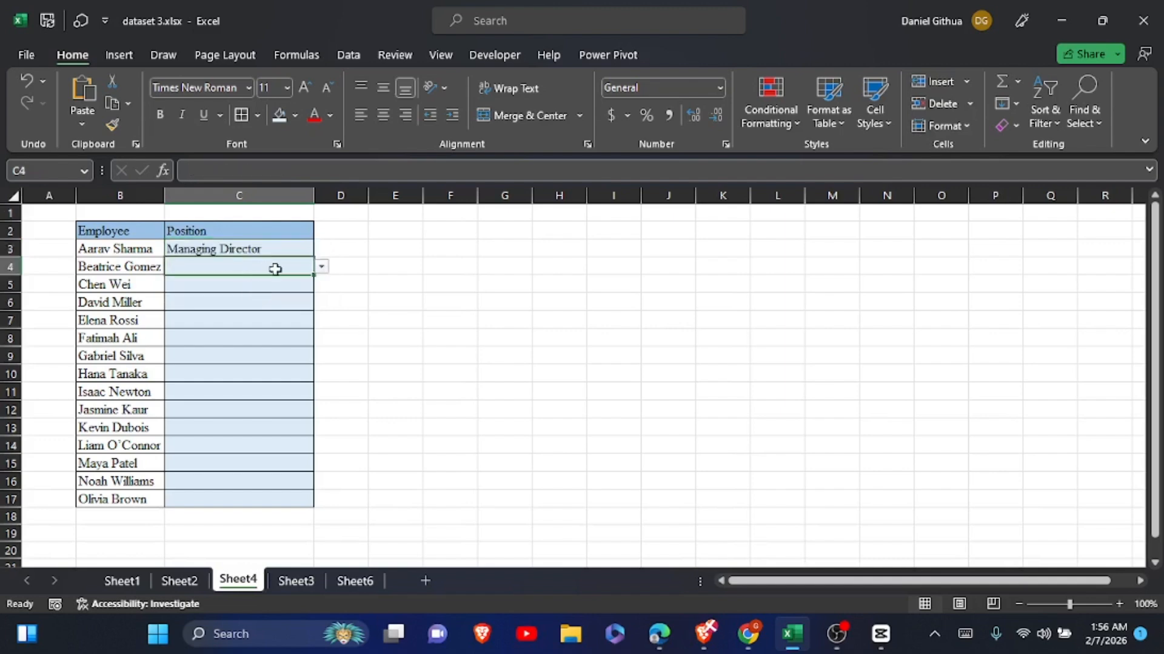
pyautogui.click(321, 267)
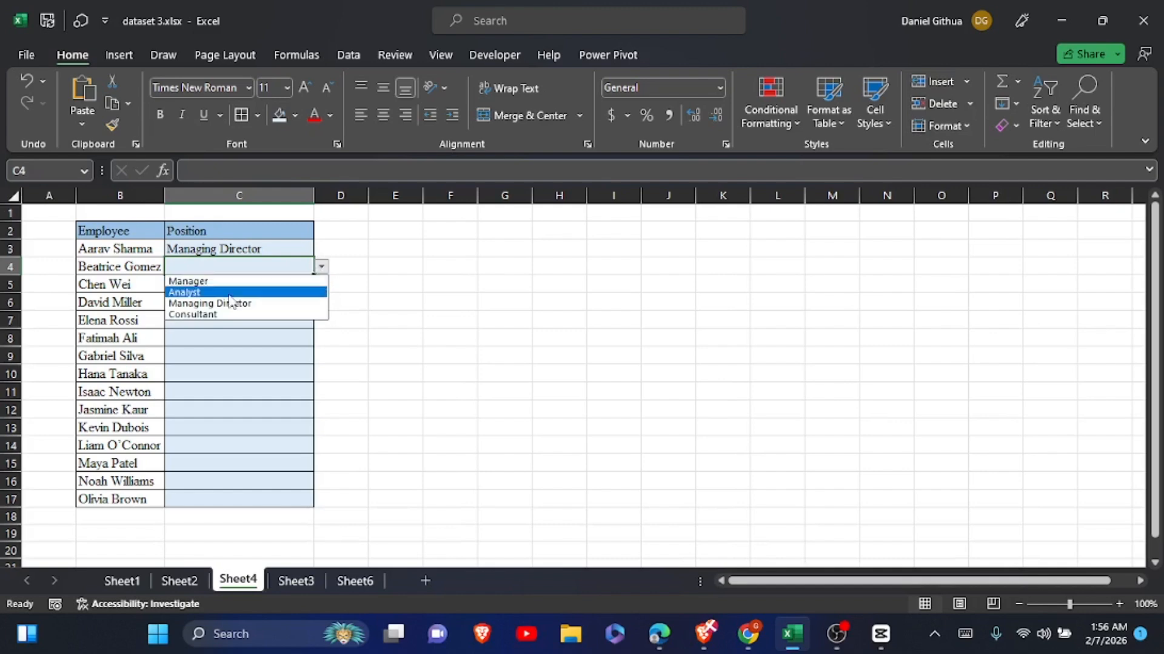
pyautogui.click(220, 315)
pyautogui.click(209, 288)
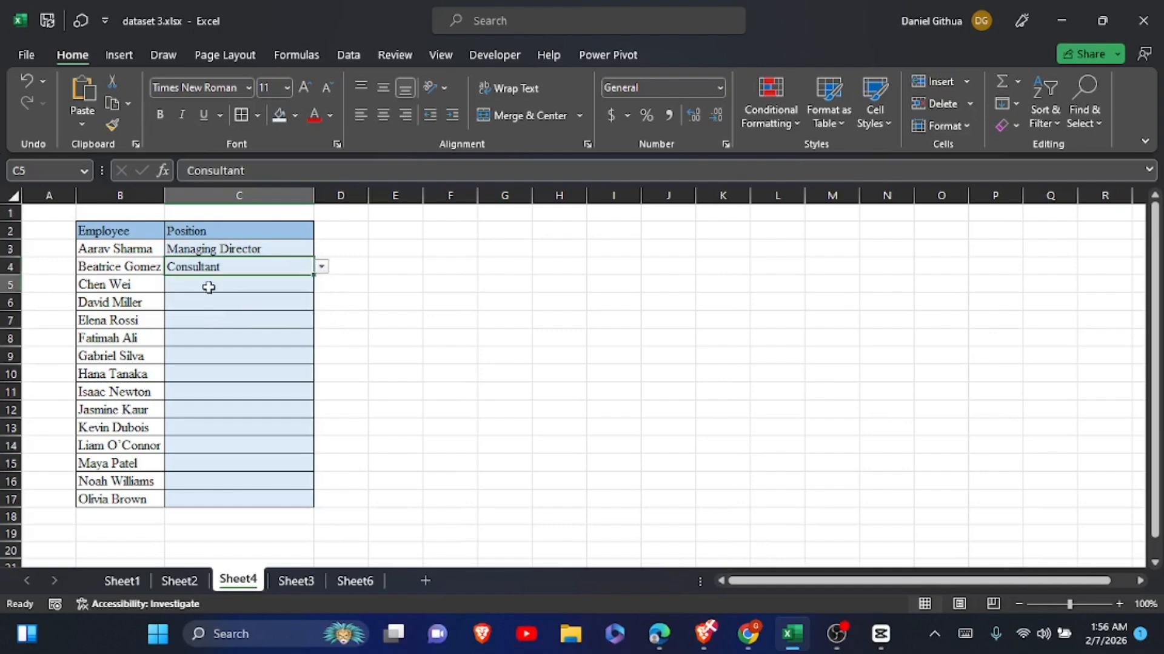
pyautogui.click(321, 284)
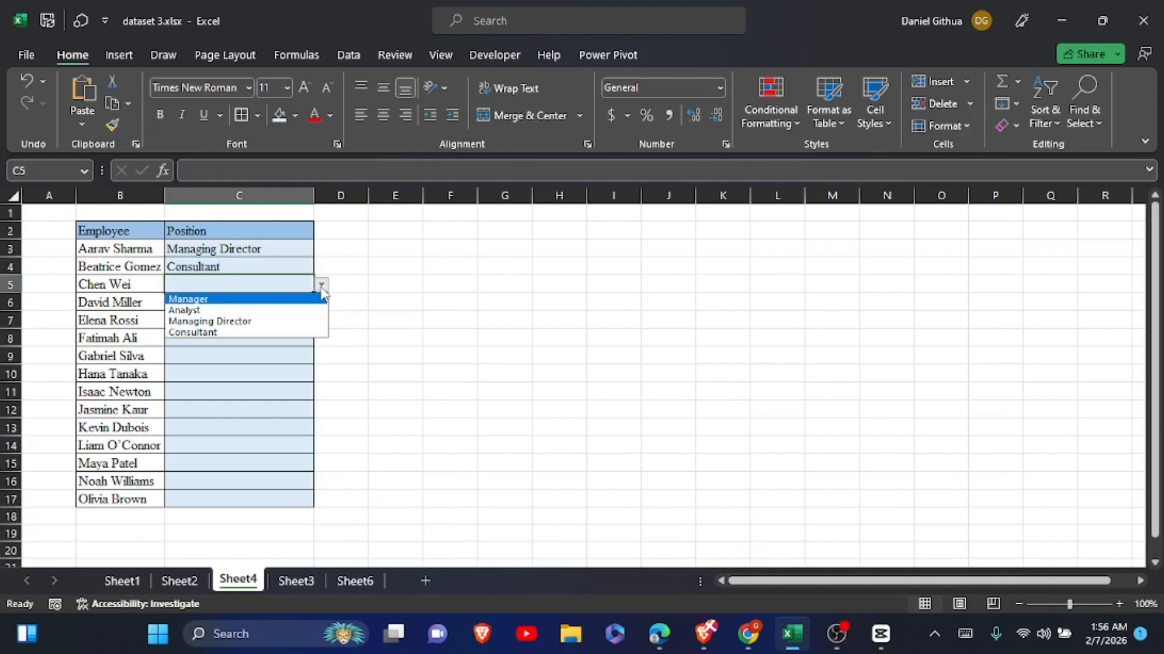
pyautogui.click(235, 309)
pyautogui.click(398, 312)
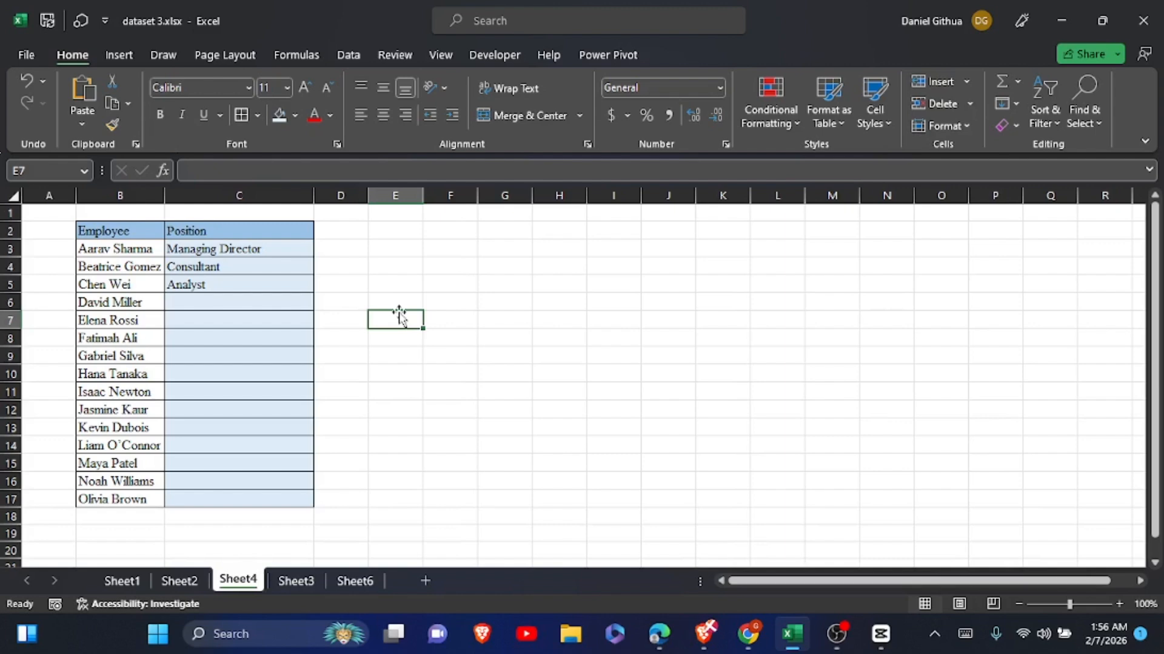
# Undo the three position entries in column C, along with the column widening and the drop-down validation
pyautogui.click(18, 83)
pyautogui.click(18, 82)
pyautogui.click(18, 82)
pyautogui.click(19, 82)
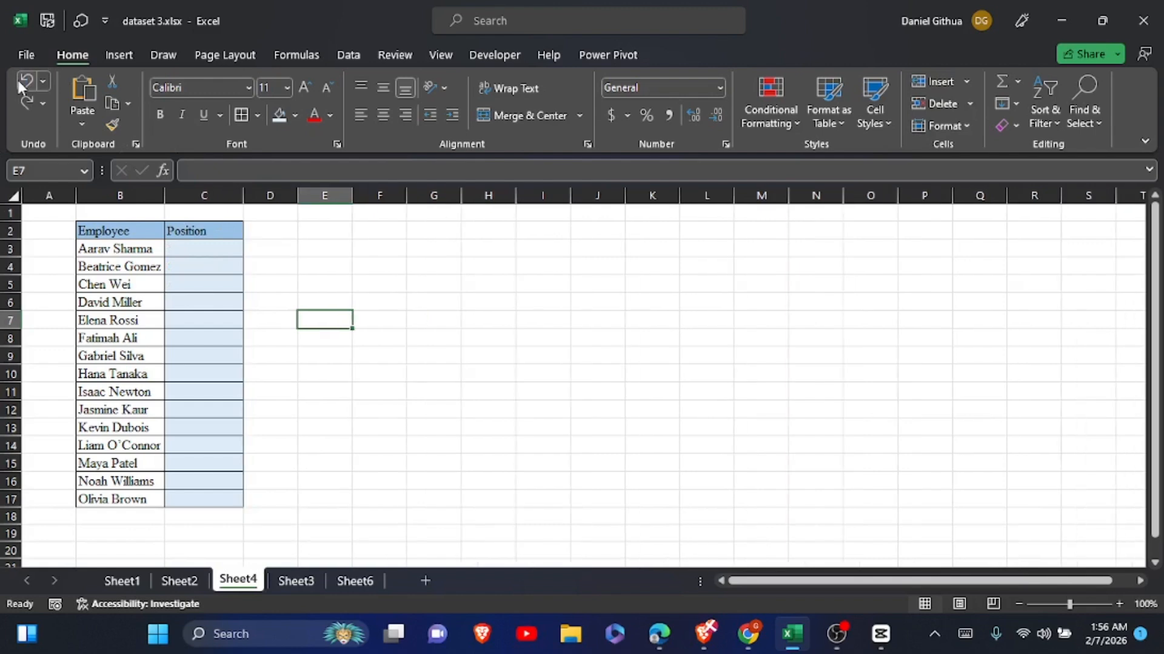
# Review the list of positions in column D of Sheet3, and return to the employee table on Sheet4
pyautogui.click(230, 253)
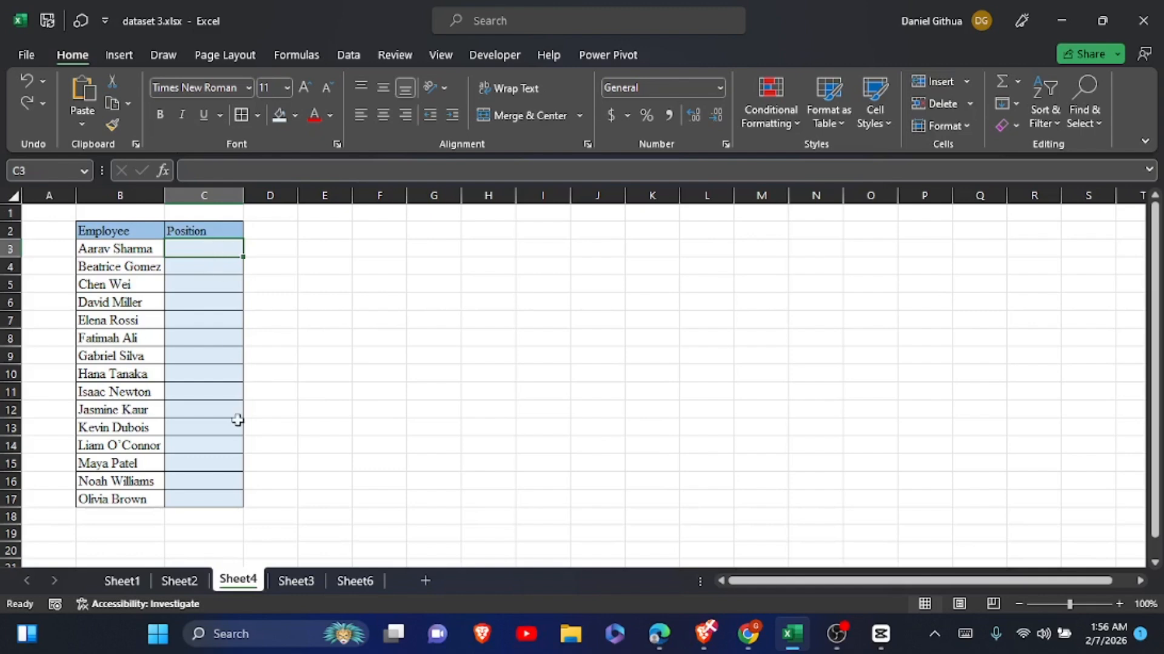
pyautogui.click(278, 579)
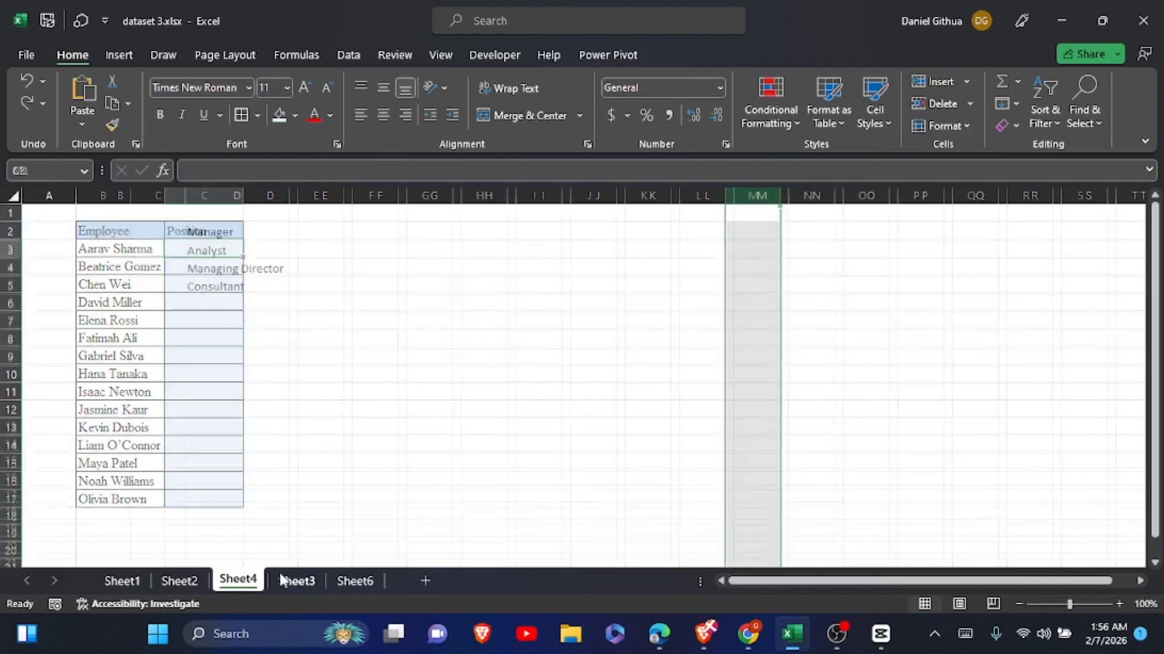
pyautogui.click(211, 231)
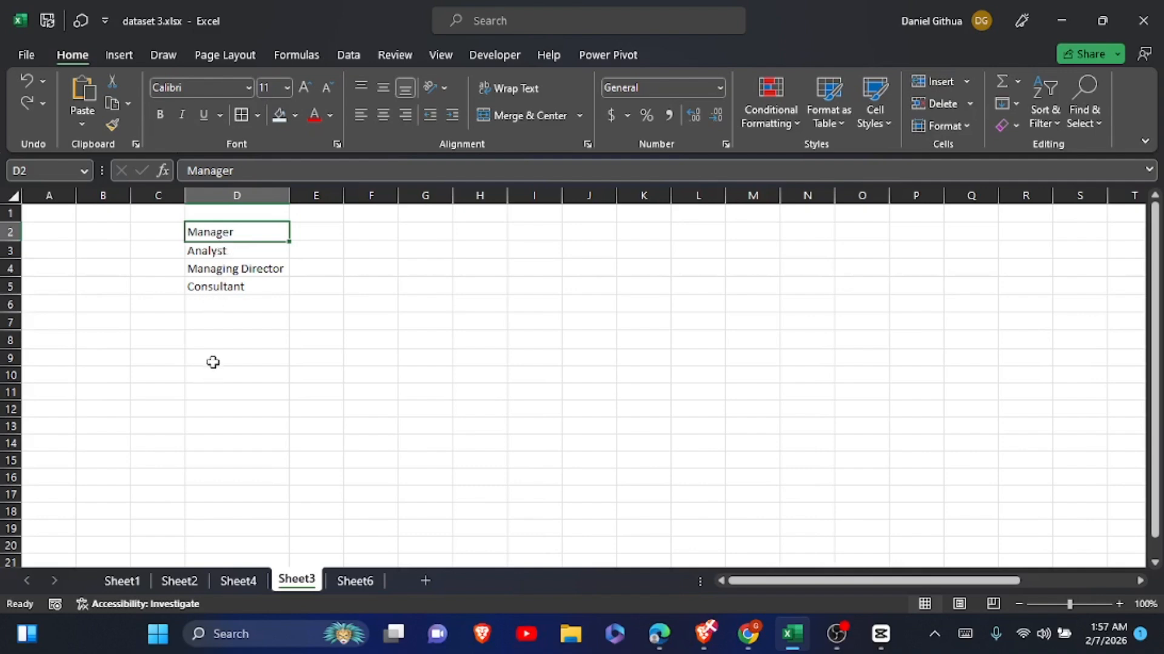
pyautogui.click(229, 581)
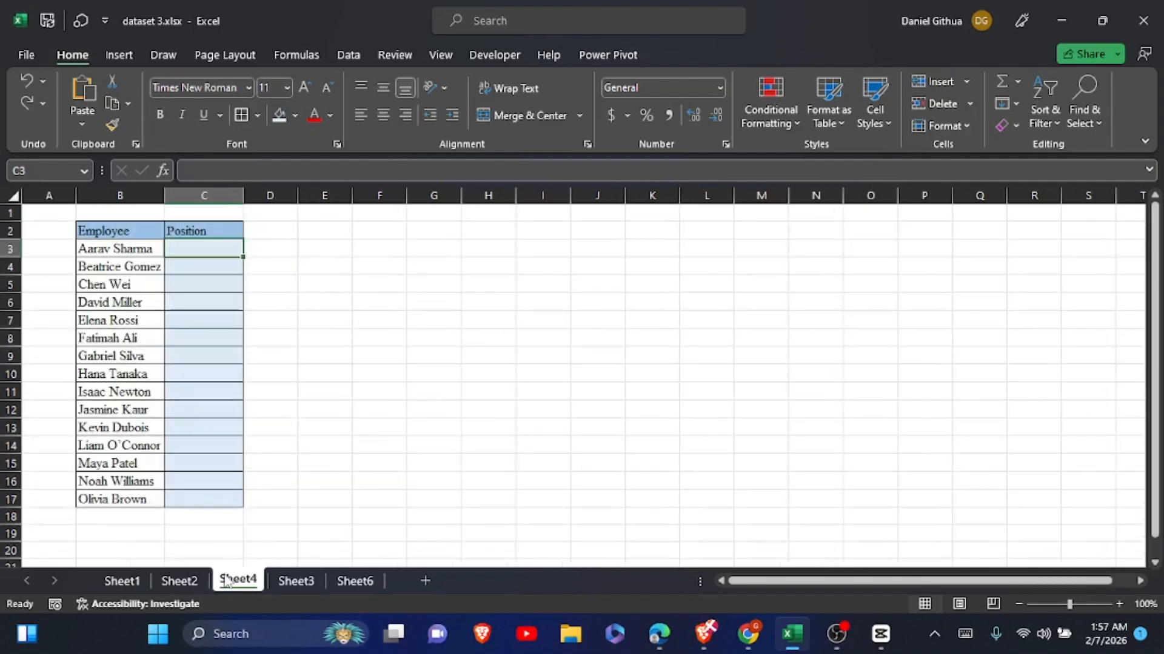
pyautogui.click(352, 388)
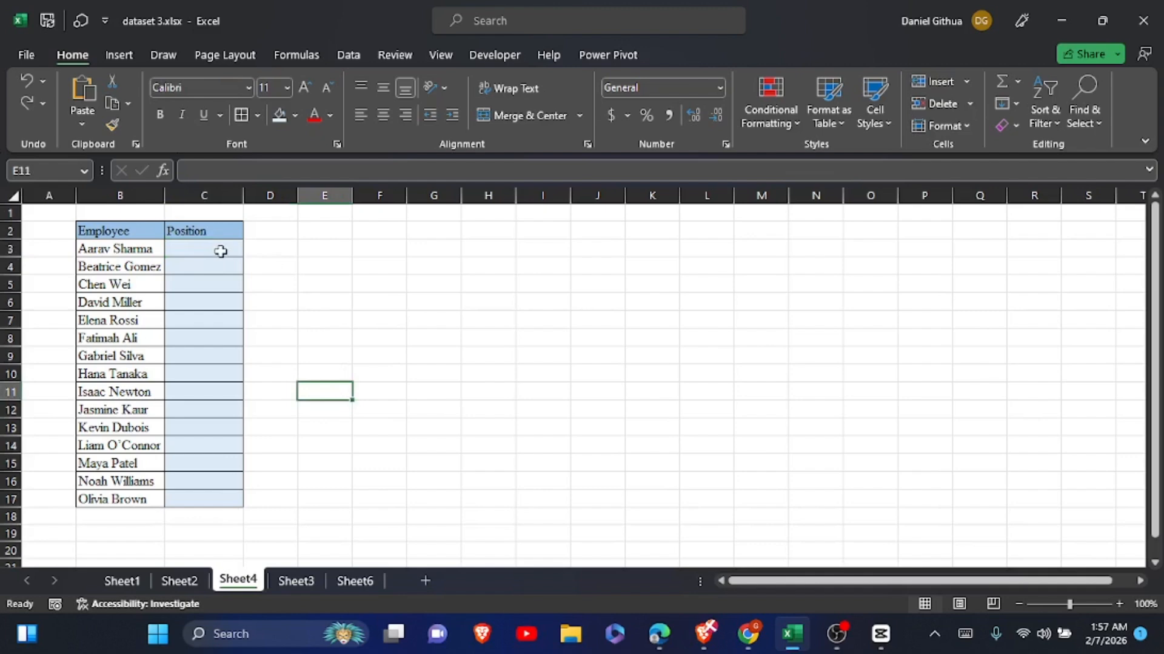
# Start data validation for the Position cells C3:C17 and set the allowed values to List
pyautogui.moveTo(220, 250); pyautogui.dragTo(212, 507)
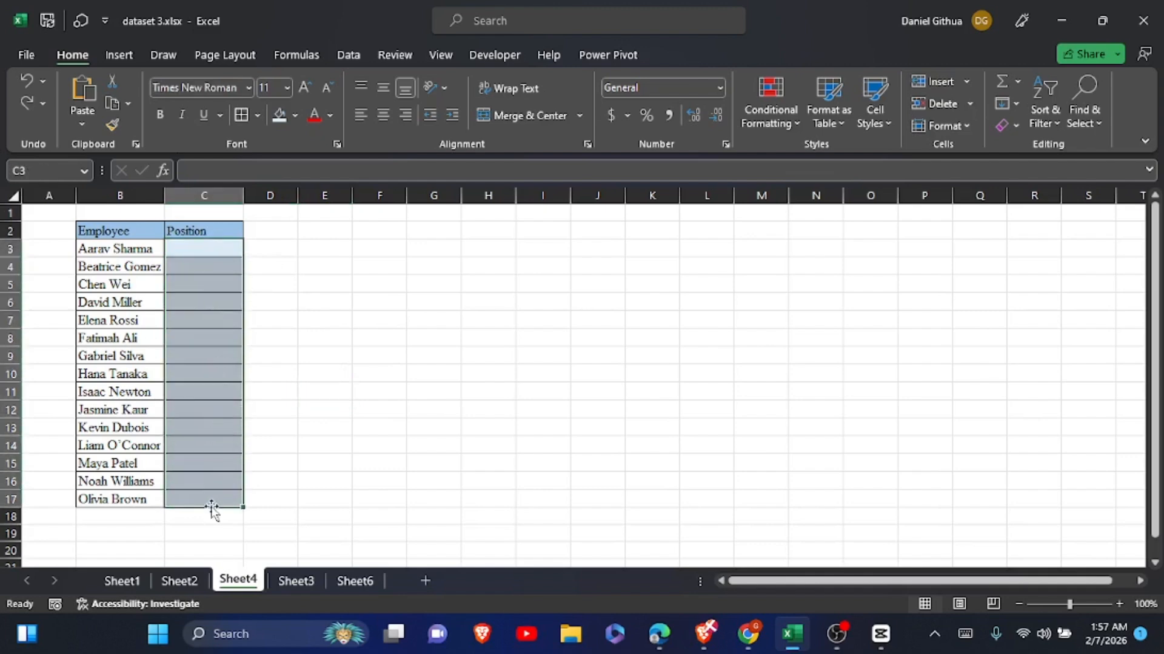
pyautogui.click(358, 53)
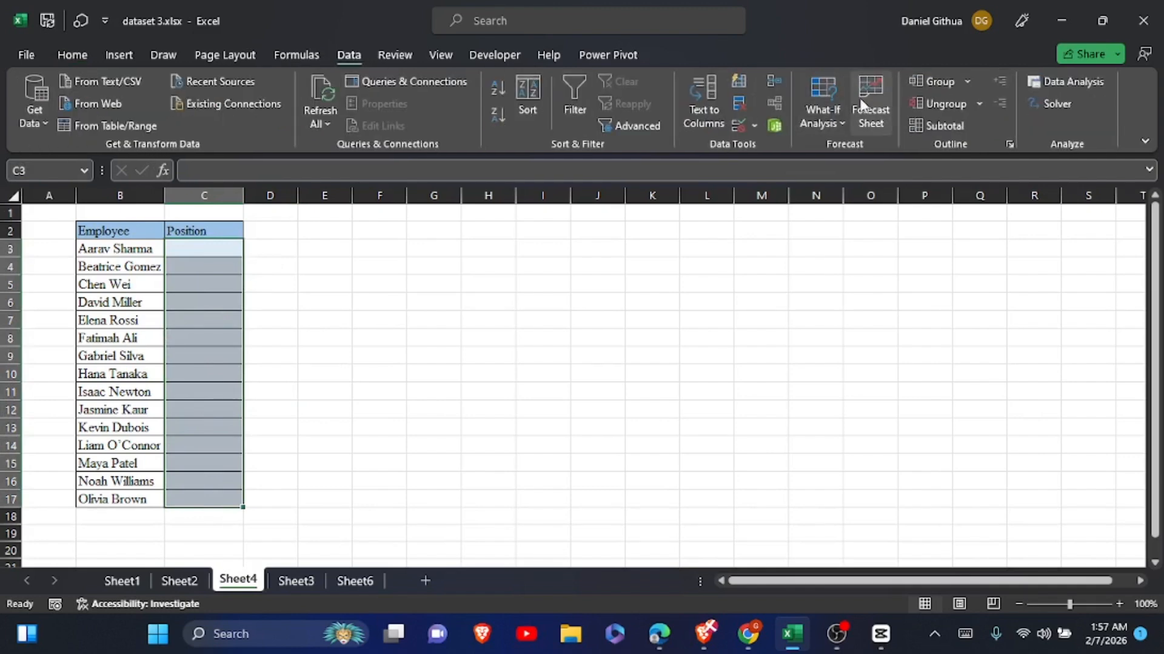
pyautogui.click(754, 127)
pyautogui.click(763, 146)
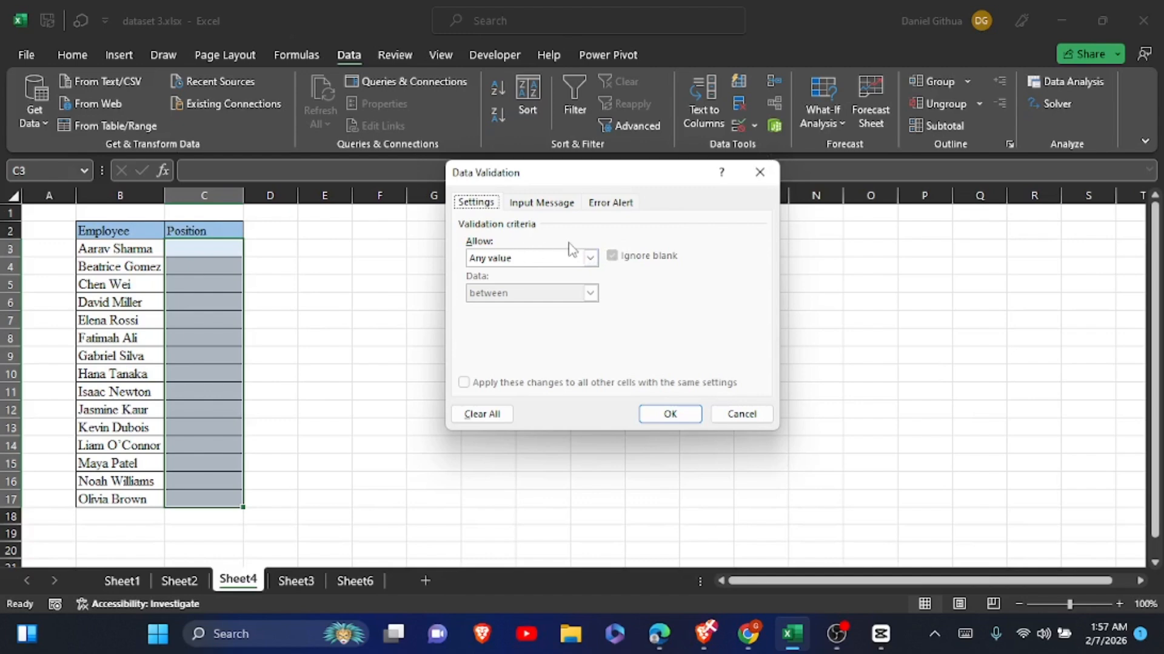
pyautogui.click(590, 260)
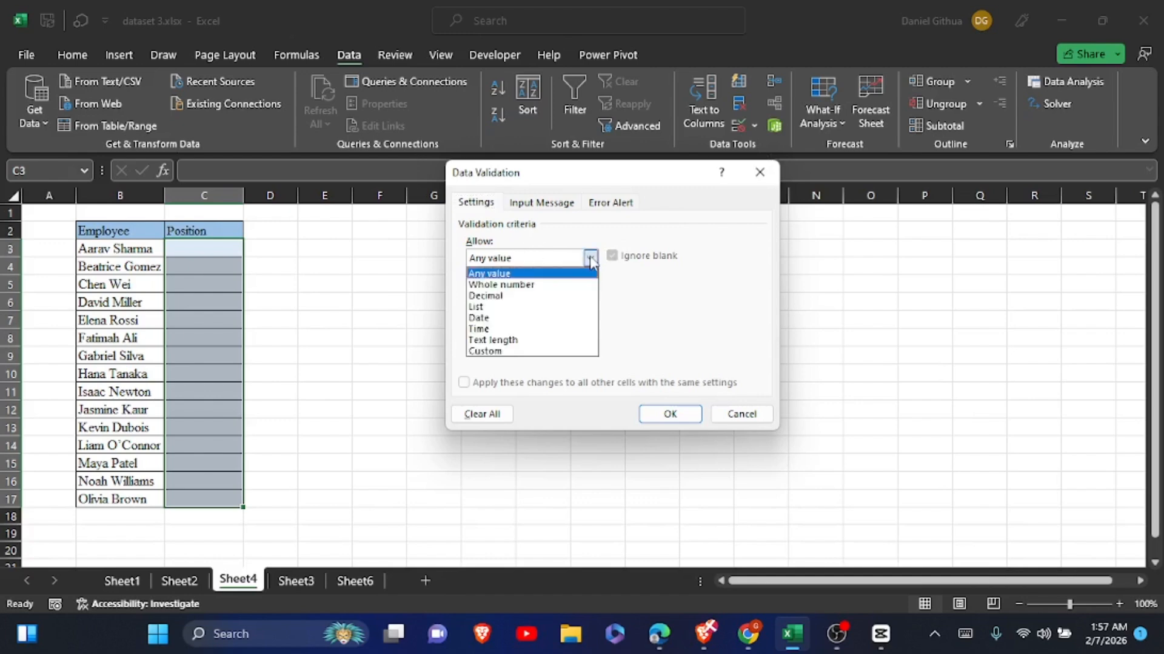
pyautogui.click(531, 309)
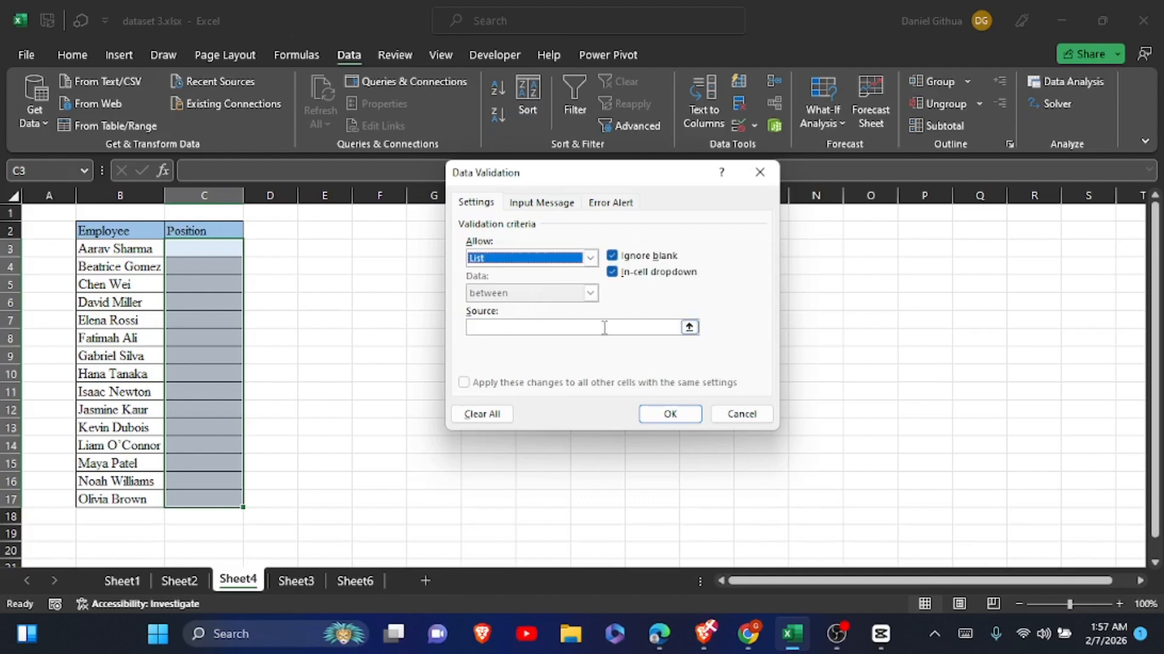
# Set the validation list source to =Sheet3!$D$2:$D$5 and apply the rule
pyautogui.click(689, 328)
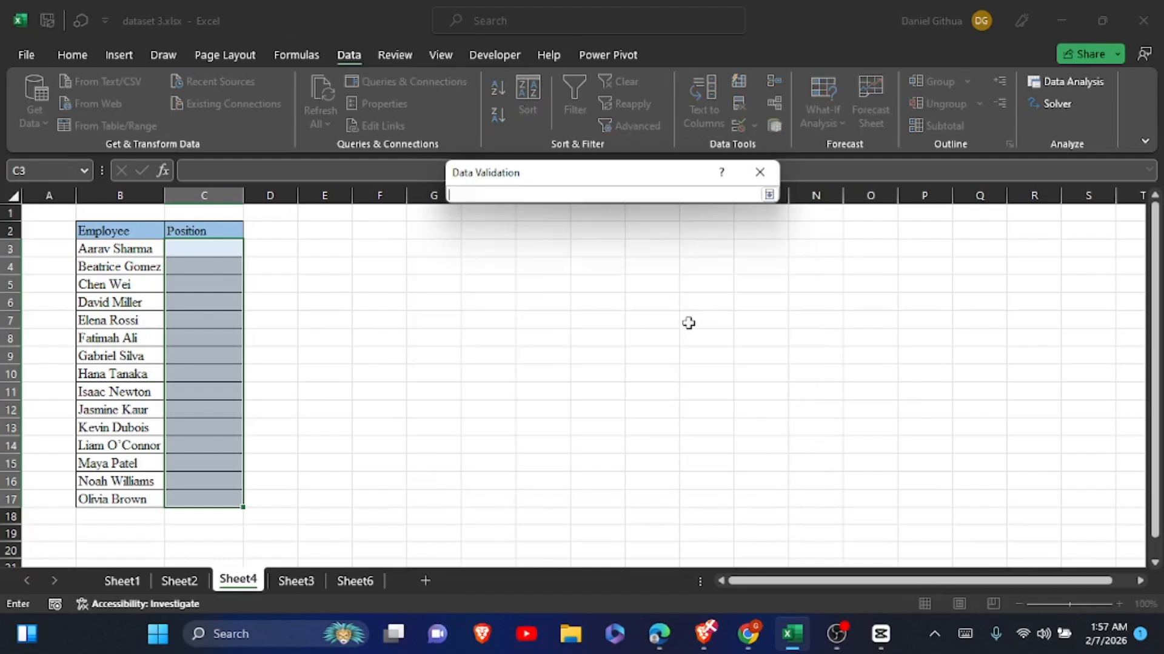
pyautogui.click(297, 581)
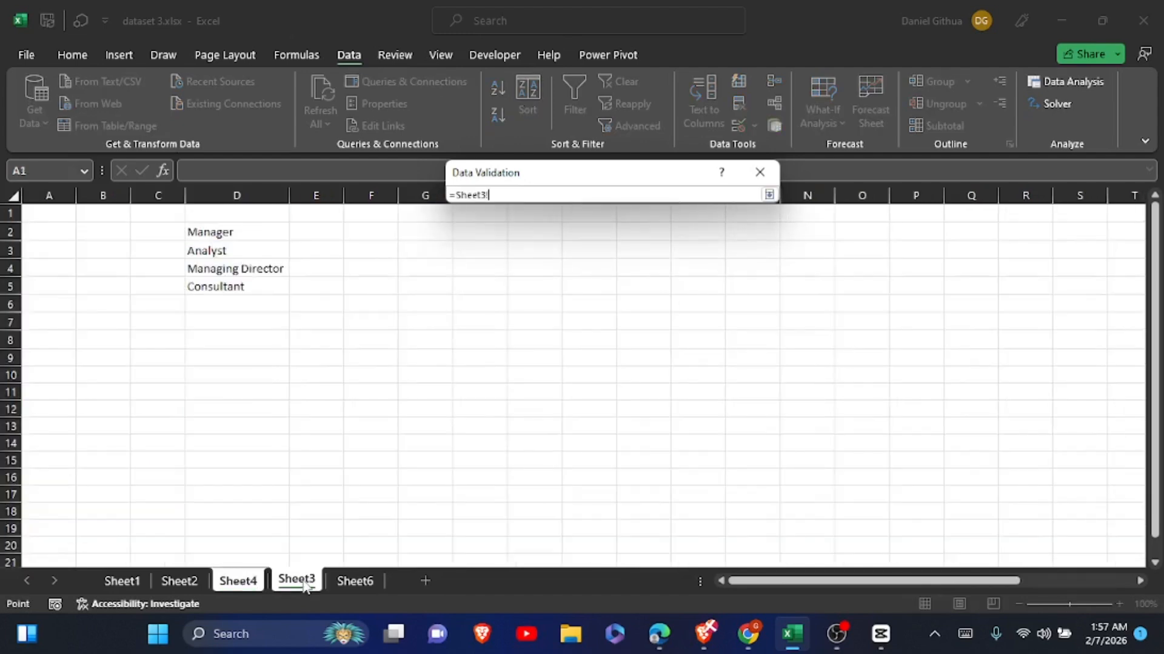
pyautogui.click(224, 232)
pyautogui.moveTo(223, 232); pyautogui.dragTo(228, 283)
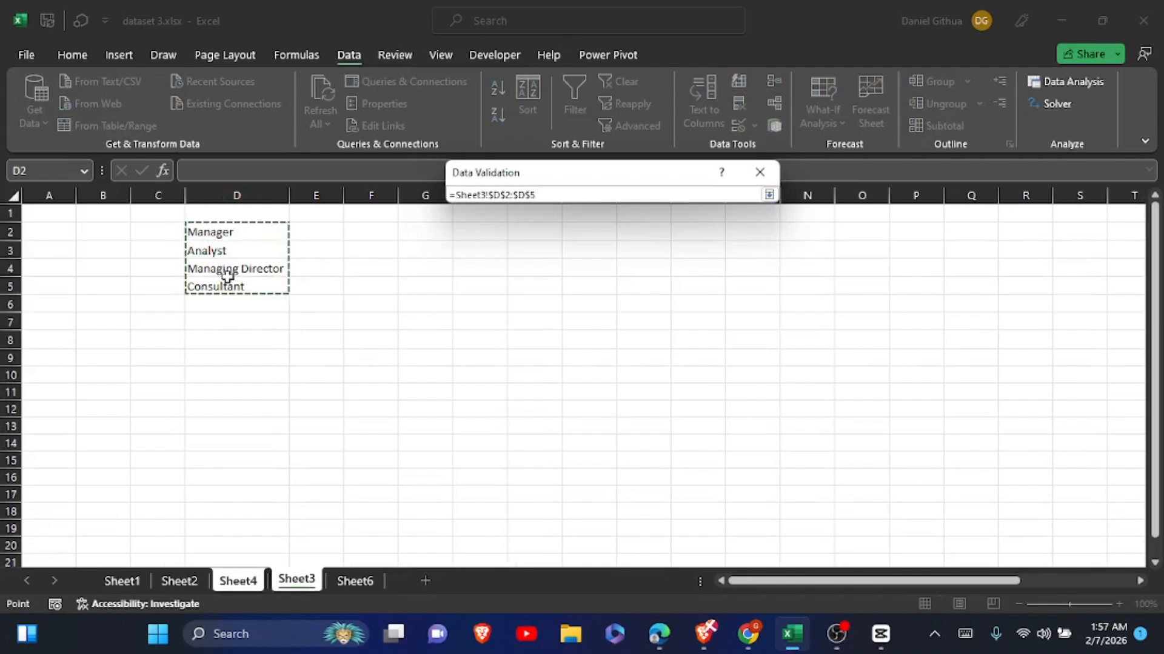
pyautogui.click(768, 195)
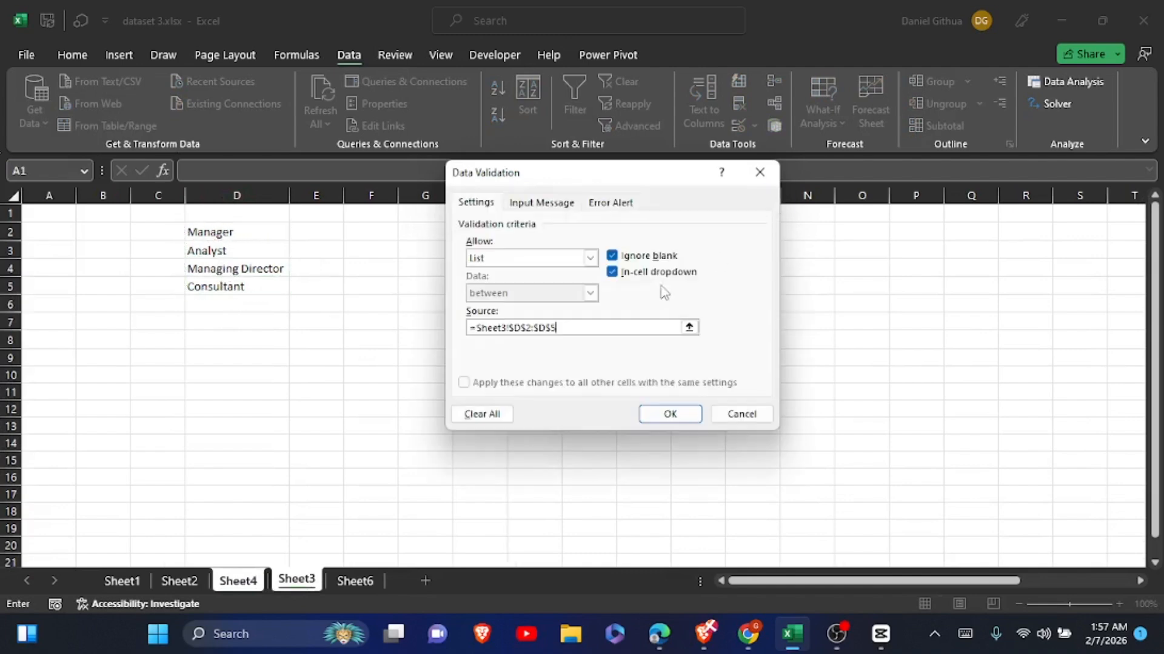
pyautogui.click(659, 419)
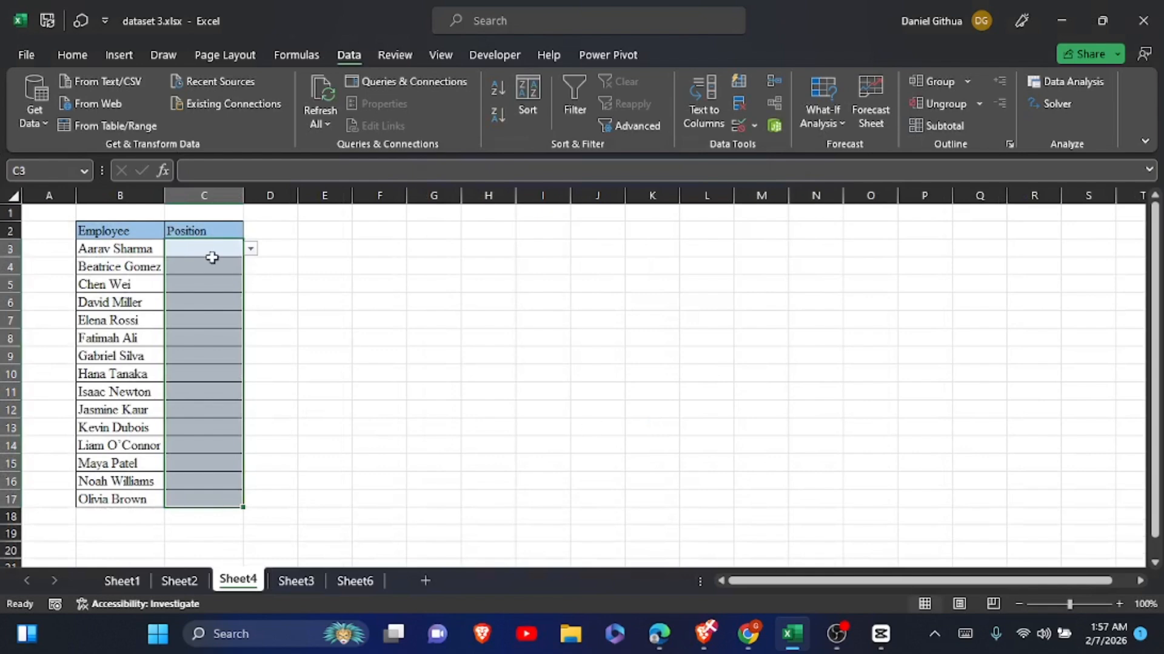
# Choose Managing Director from the drop-down in C3 and widen column C to fit the text
pyautogui.click(211, 250)
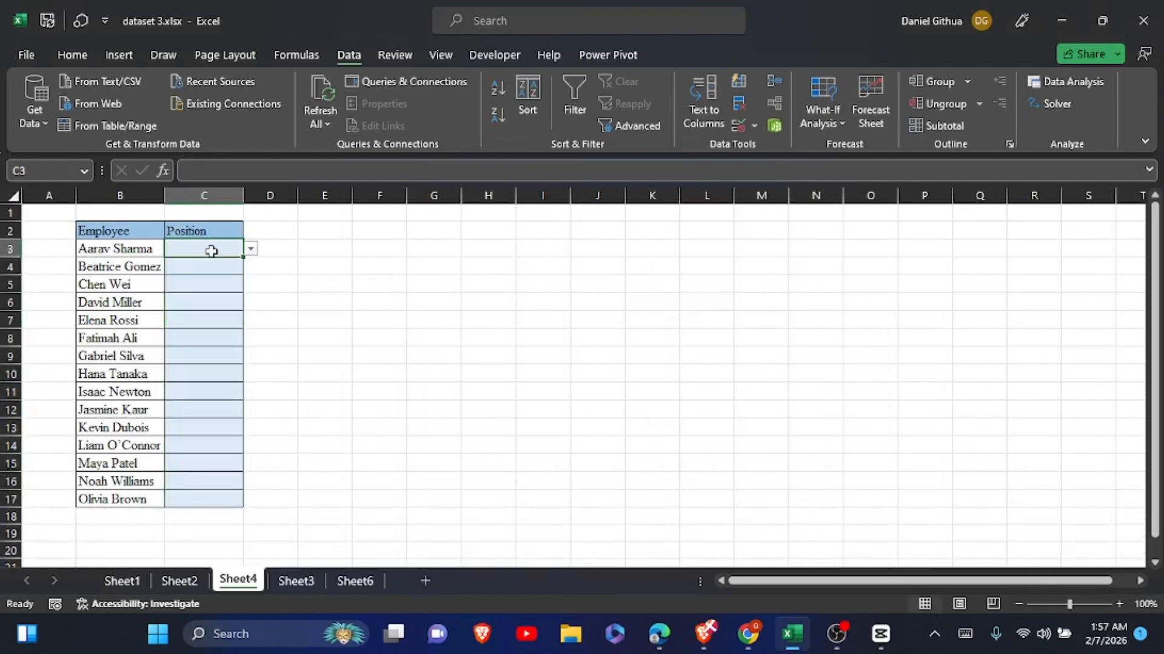
pyautogui.click(250, 248)
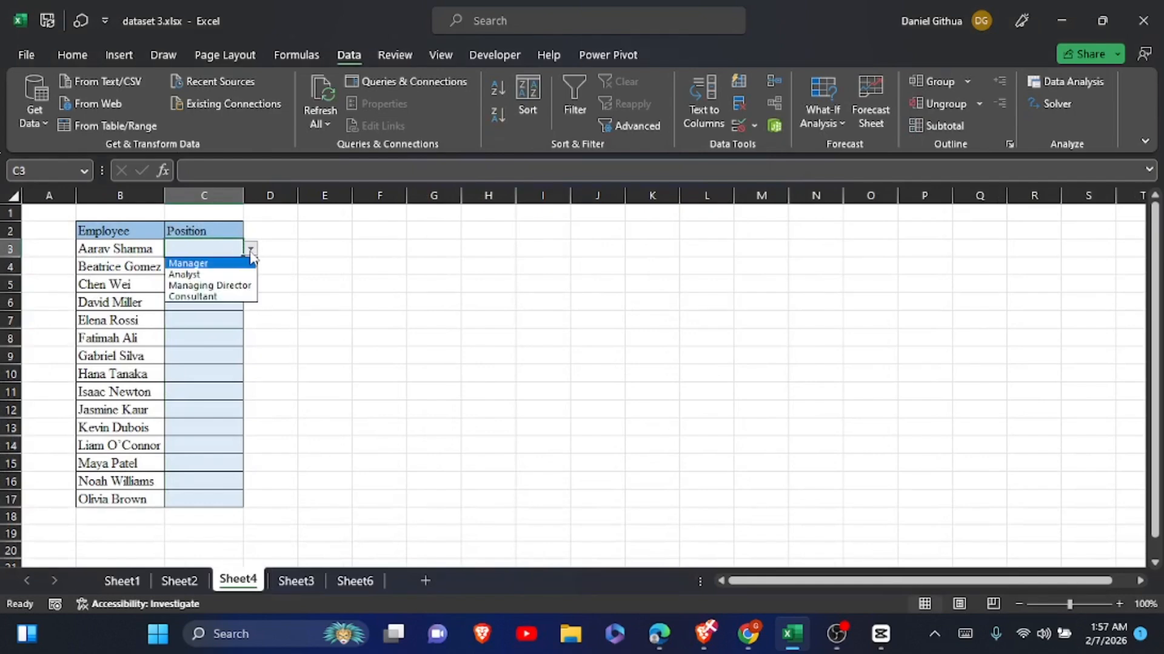
pyautogui.click(241, 286)
pyautogui.moveTo(243, 190); pyautogui.dragTo(274, 189)
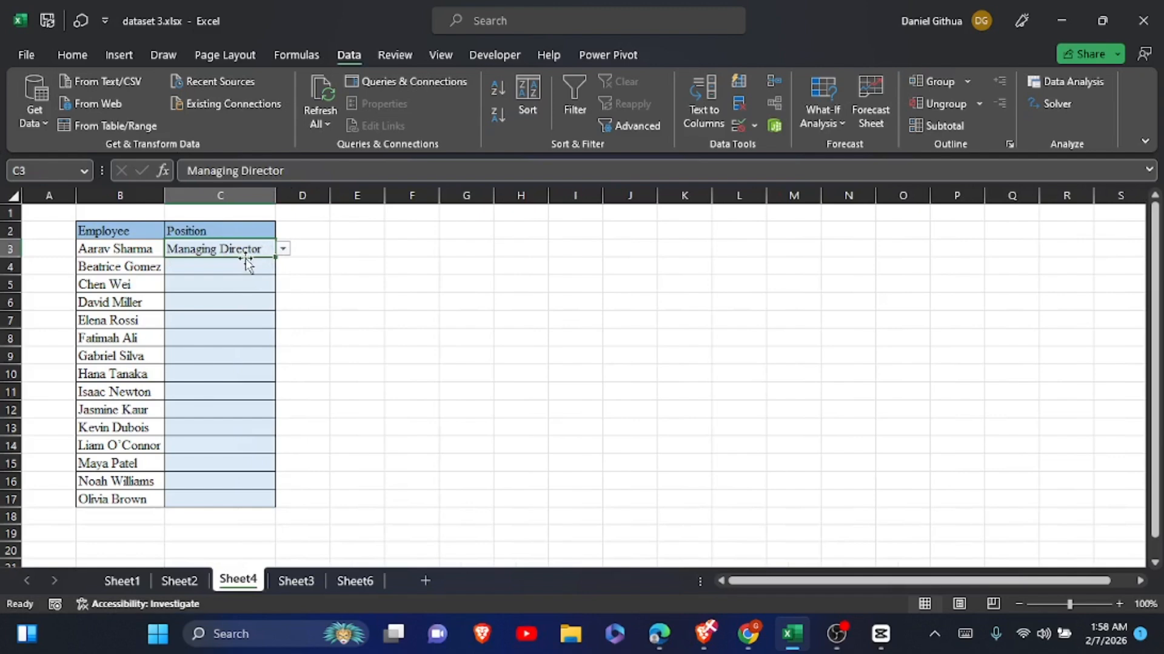
# Choose Manager from the drop-down in C17 and Analyst from the drop-down in C9
pyautogui.click(244, 498)
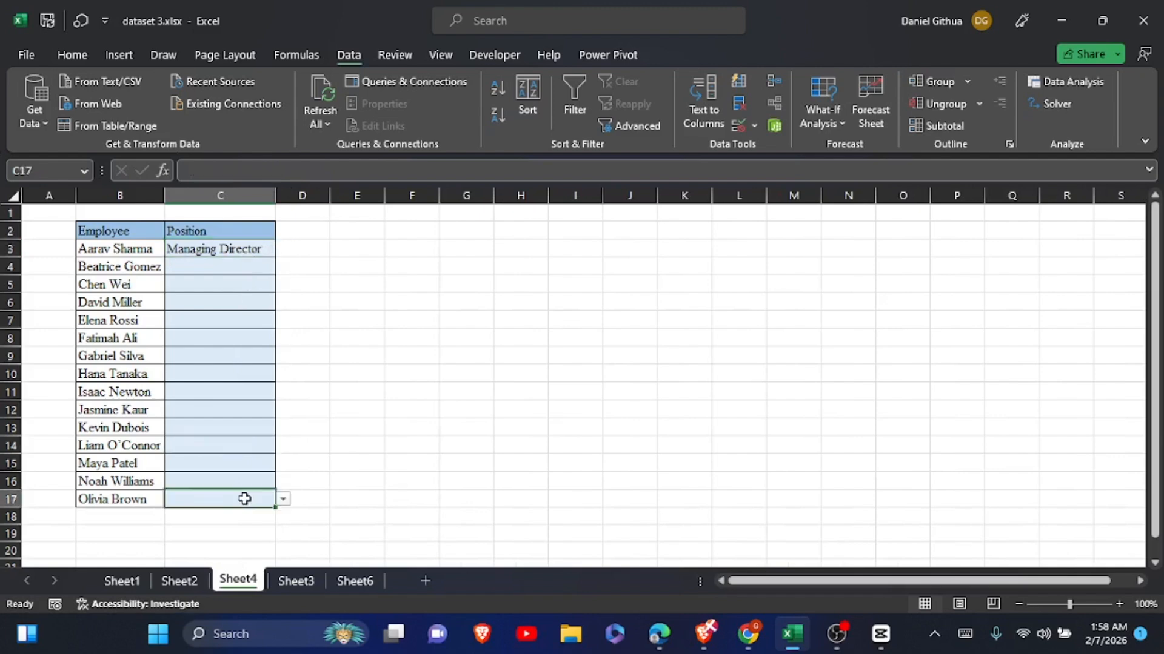
pyautogui.click(283, 499)
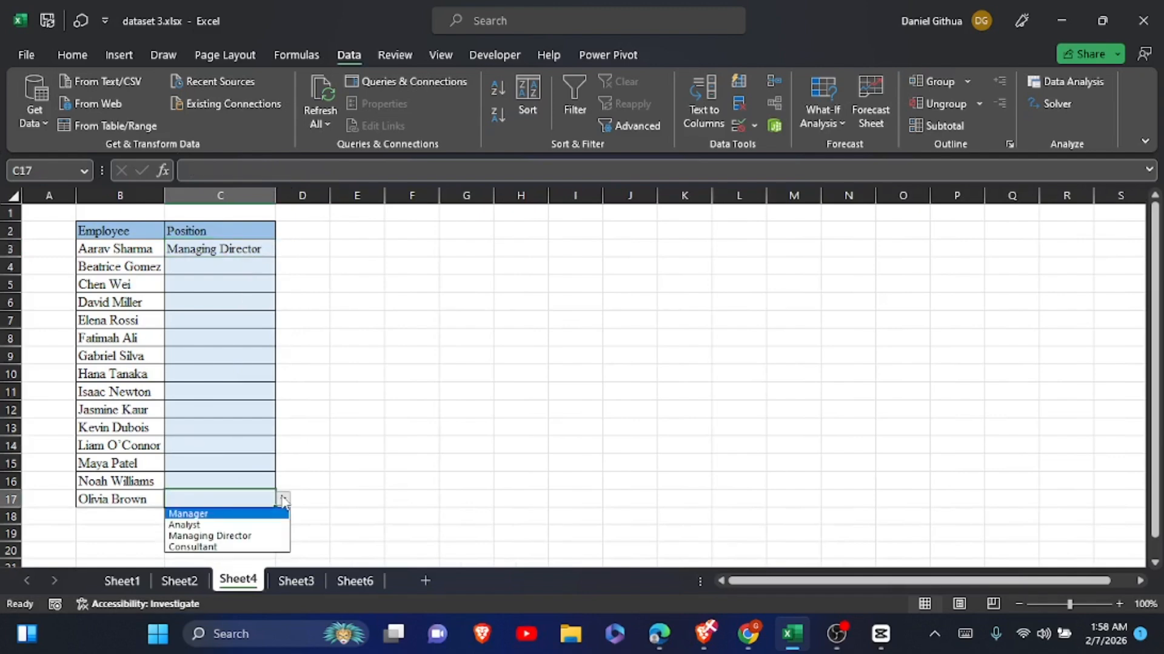
pyautogui.click(241, 514)
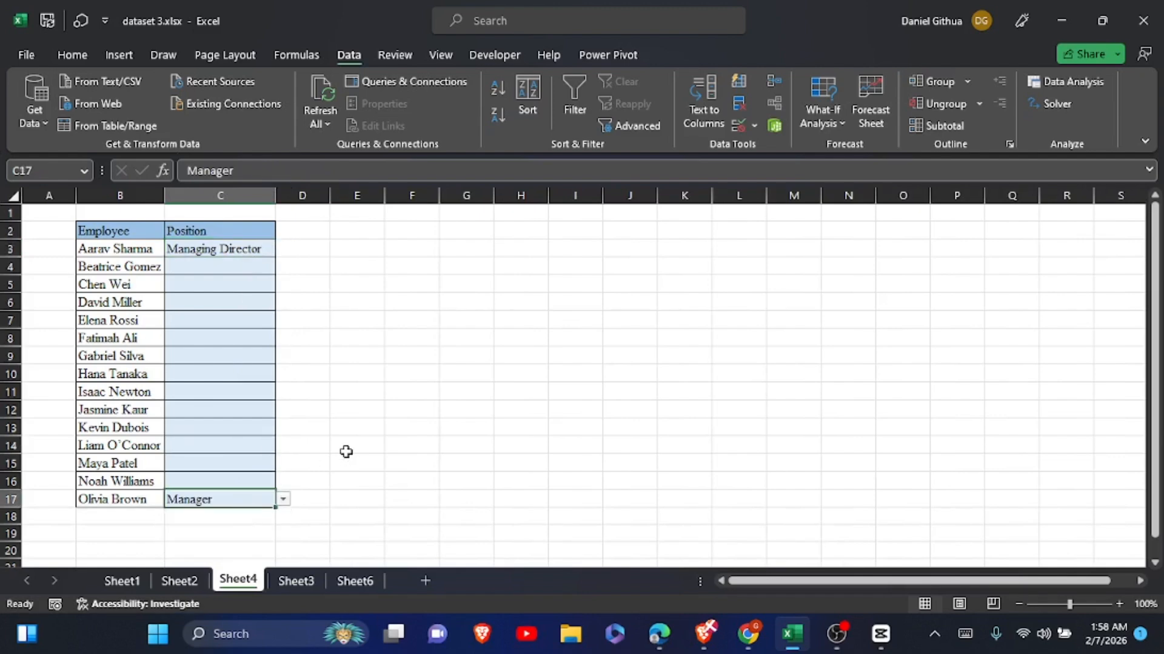
pyautogui.click(234, 355)
pyautogui.click(282, 357)
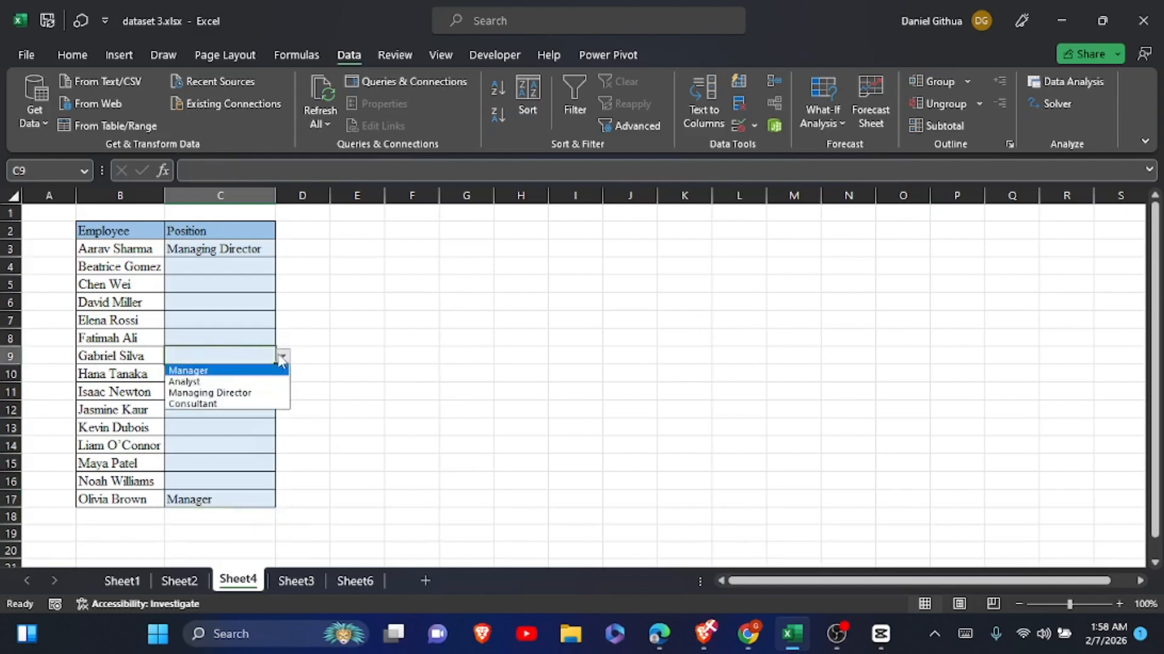
pyautogui.click(235, 381)
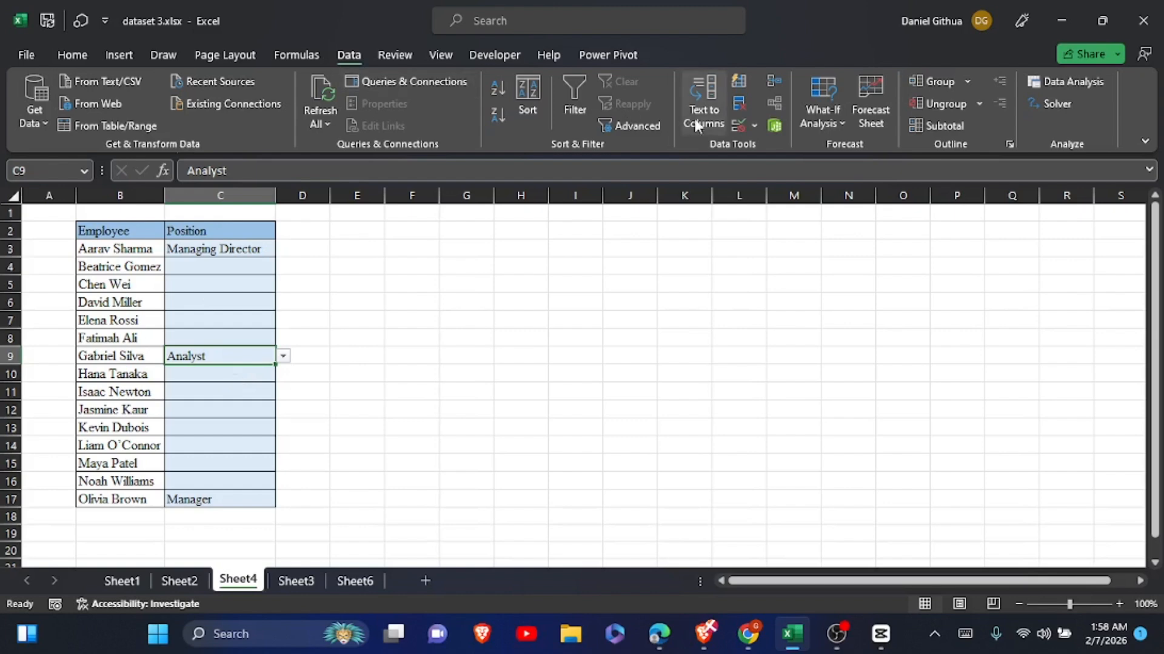
# Check the data validation settings of cell C9 and close them without making changes
pyautogui.click(757, 126)
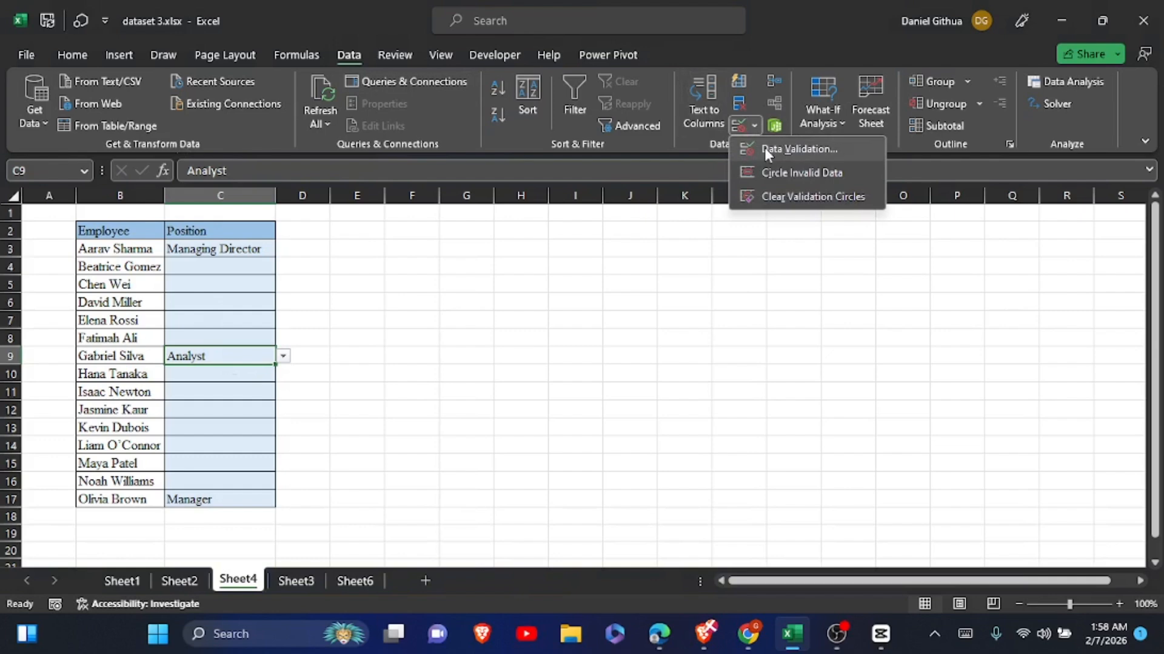
pyautogui.click(764, 147)
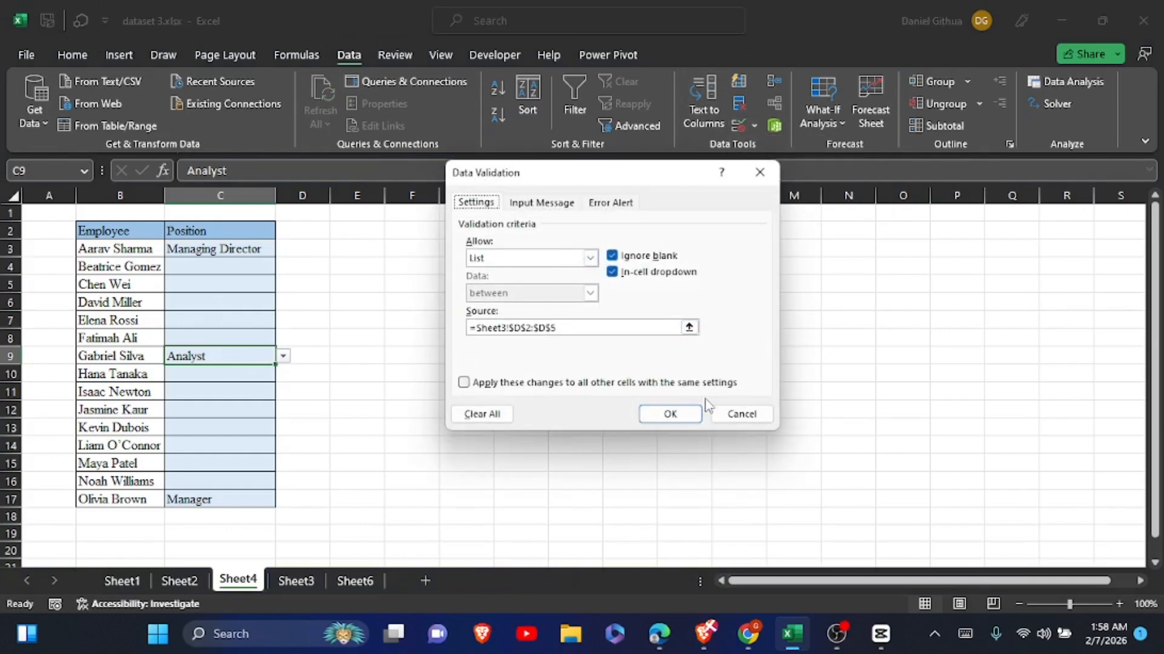
pyautogui.click(724, 411)
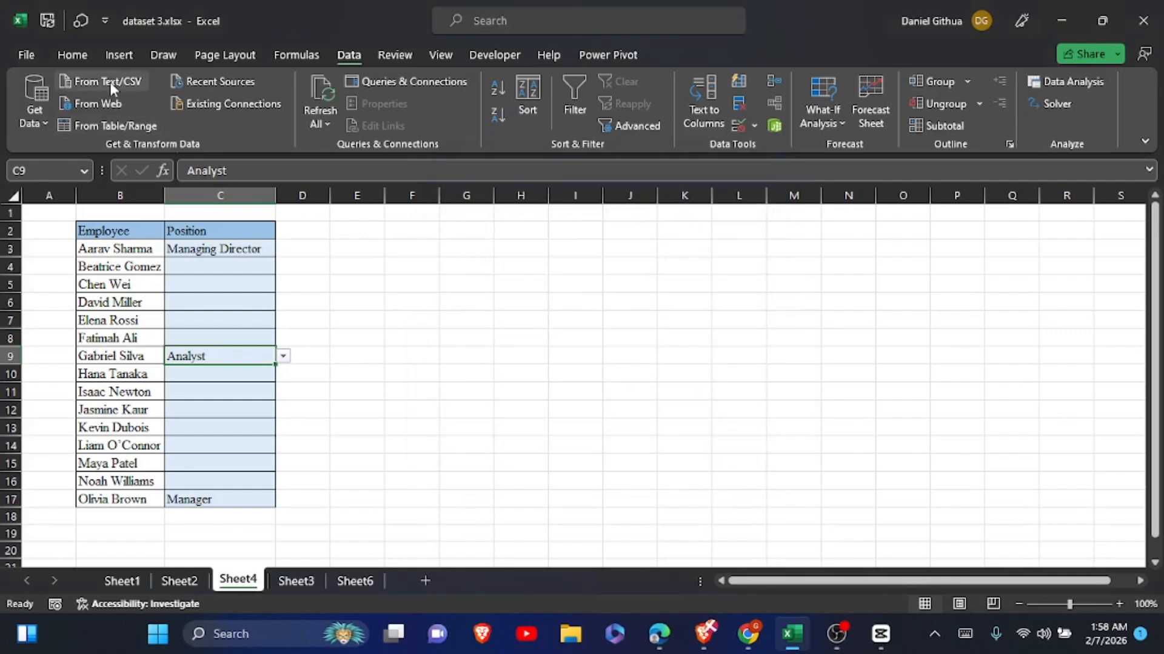
# Undo the position entries in C9 and C17 and the widening of column C
pyautogui.click(75, 55)
pyautogui.click(21, 79)
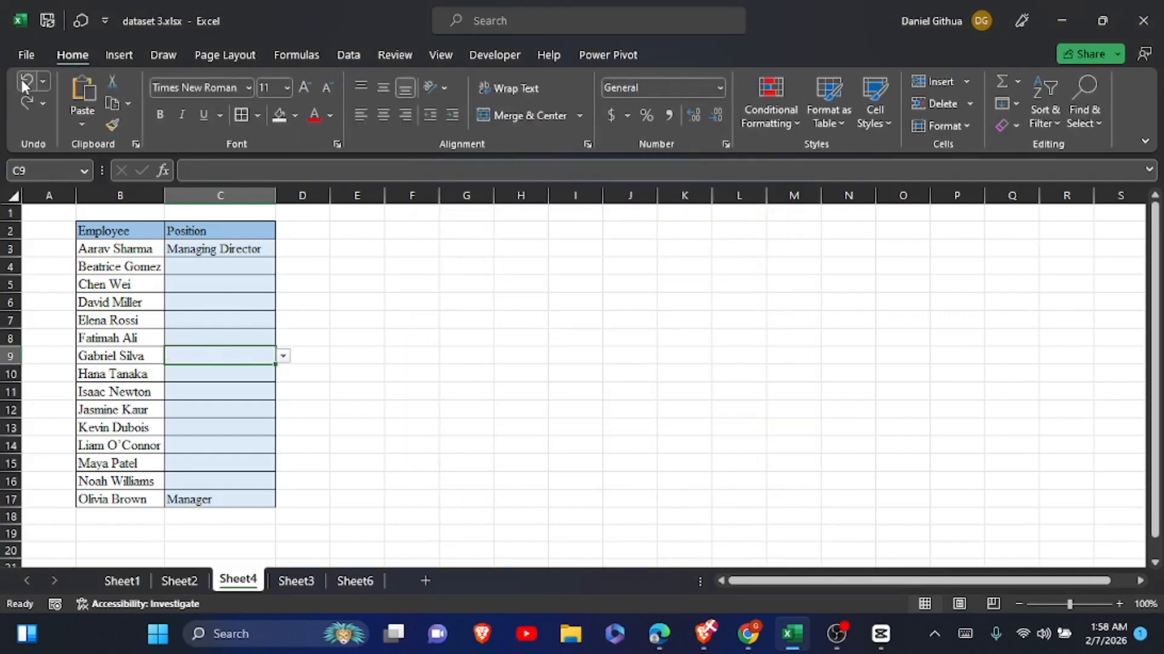
pyautogui.click(21, 79)
pyautogui.click(21, 79)
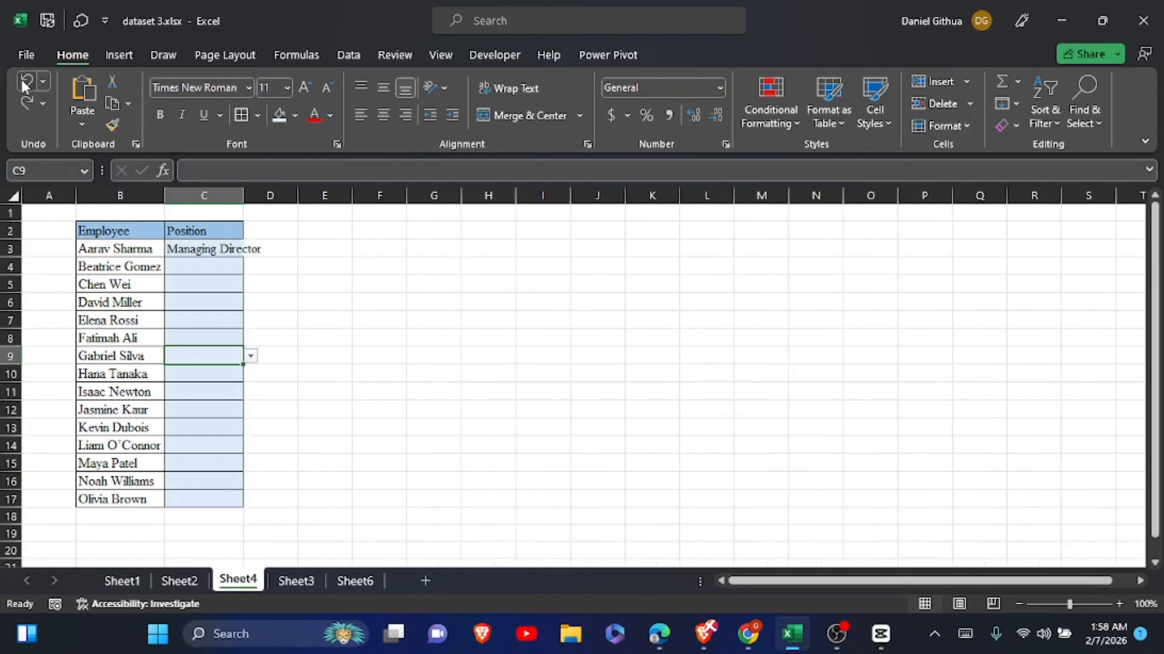
# Undo the Managing Director entry in C3 and the data validation applied to the Position column
pyautogui.click(20, 79)
pyautogui.click(221, 248)
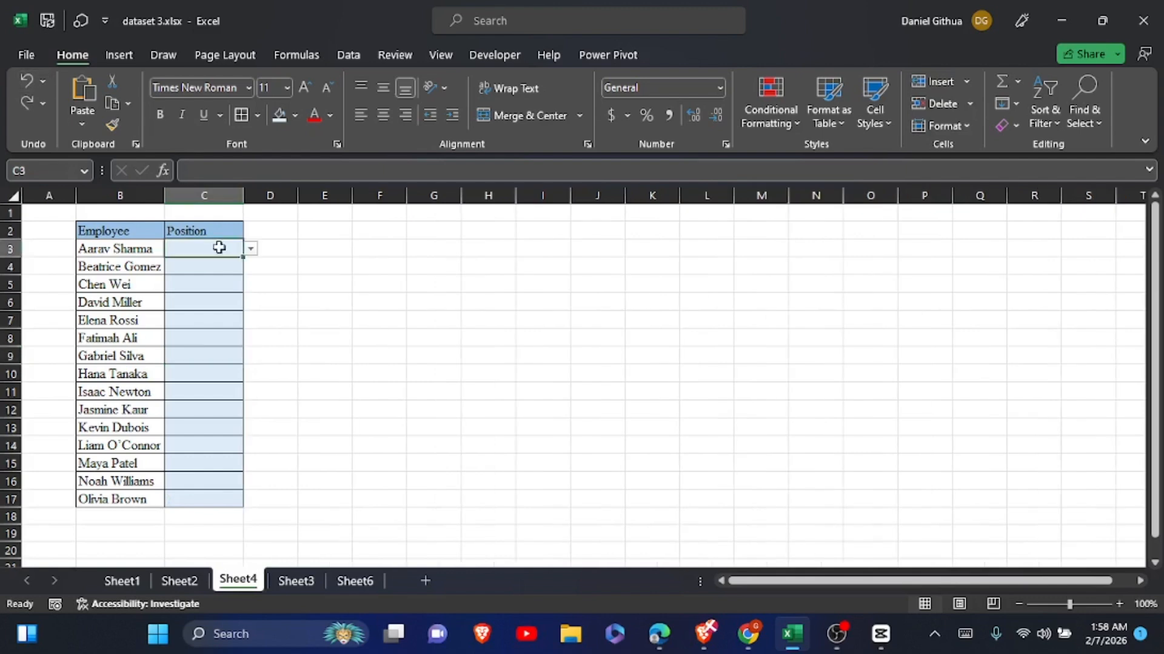
pyautogui.click(27, 81)
pyautogui.click(338, 301)
# Open Data Validation for cells C3:C17 using the on-screen keyboard and set the allowed values to List
pyautogui.moveTo(213, 246); pyautogui.dragTo(200, 492)
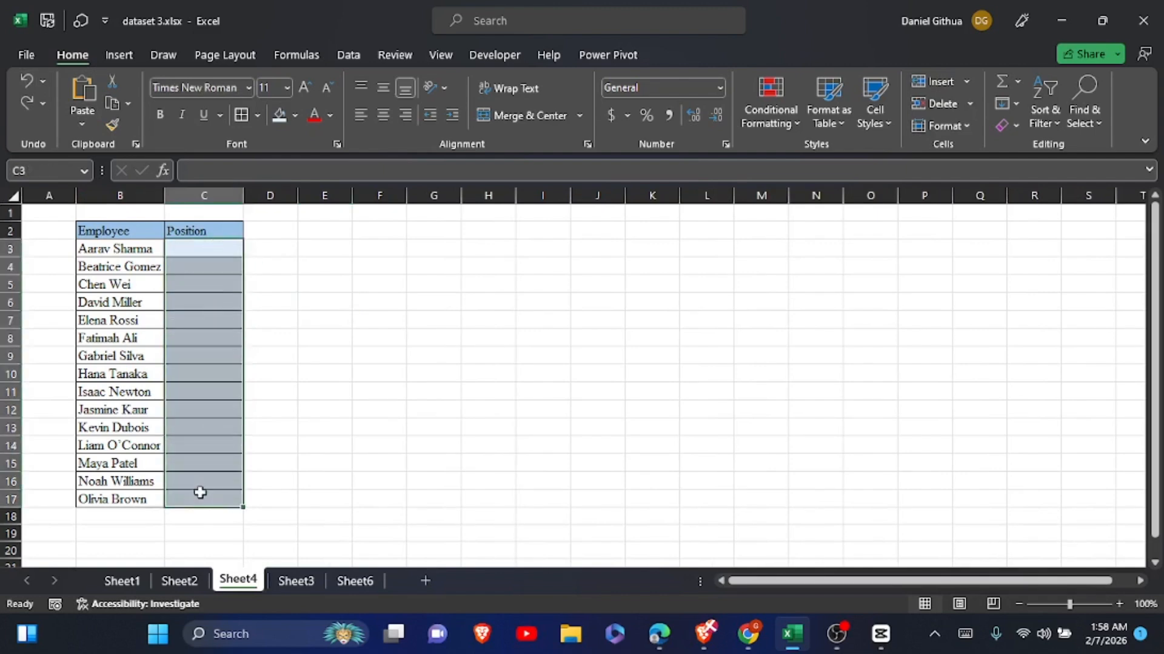
pyautogui.click(965, 634)
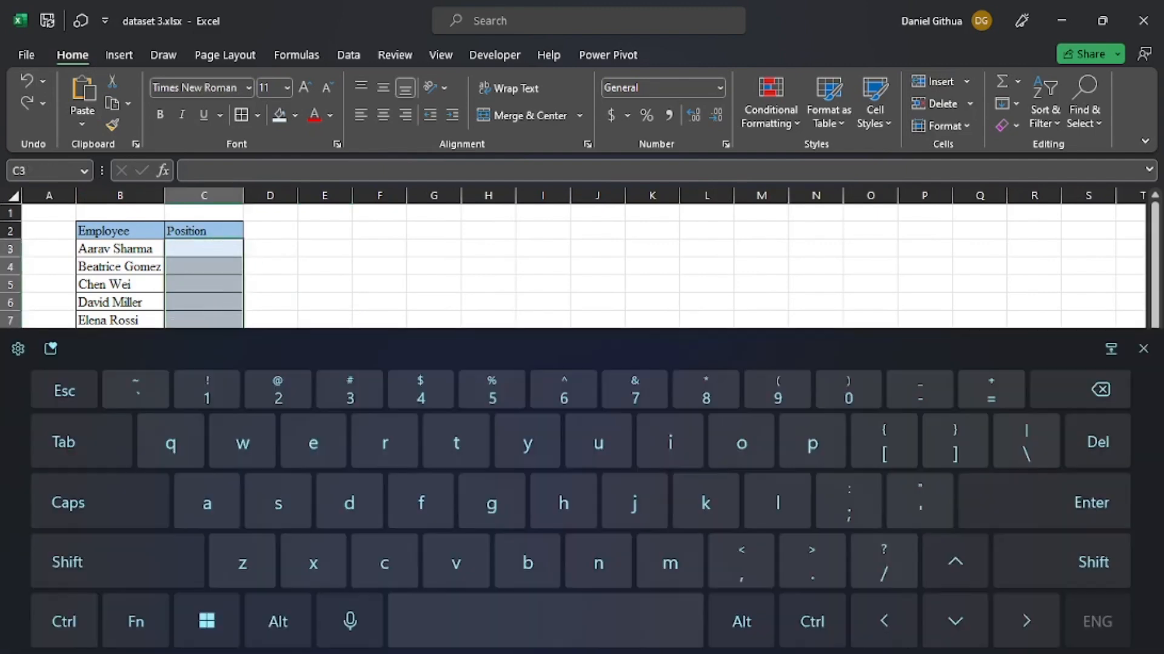
pyautogui.click(741, 622)
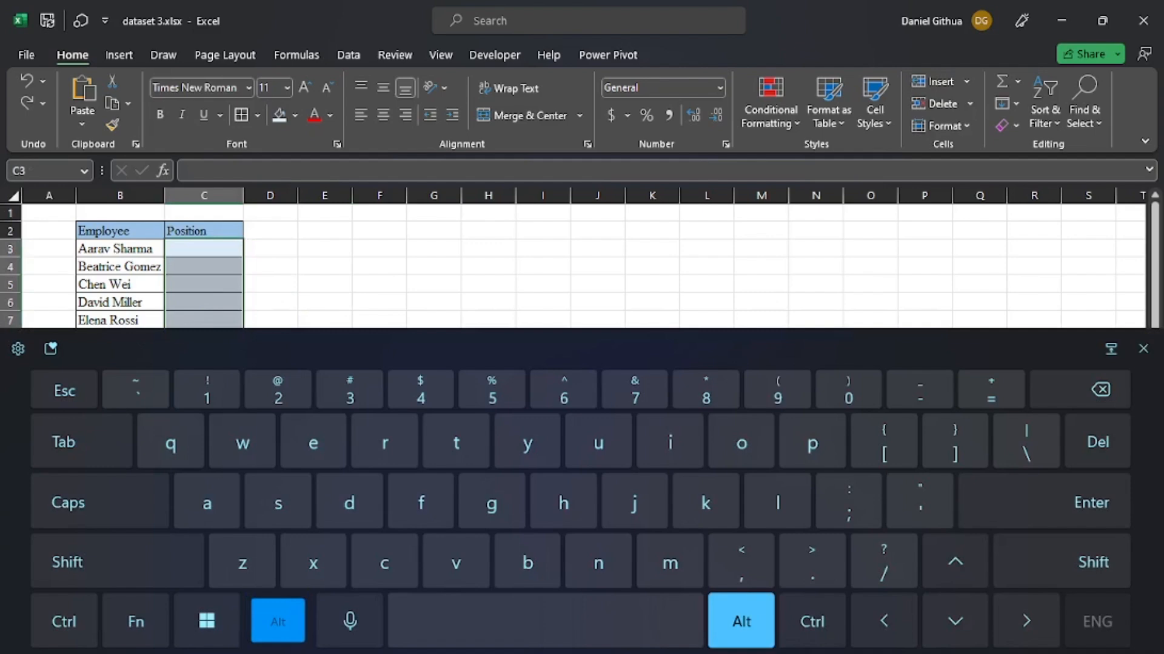
pyautogui.click(206, 503)
pyautogui.click(455, 563)
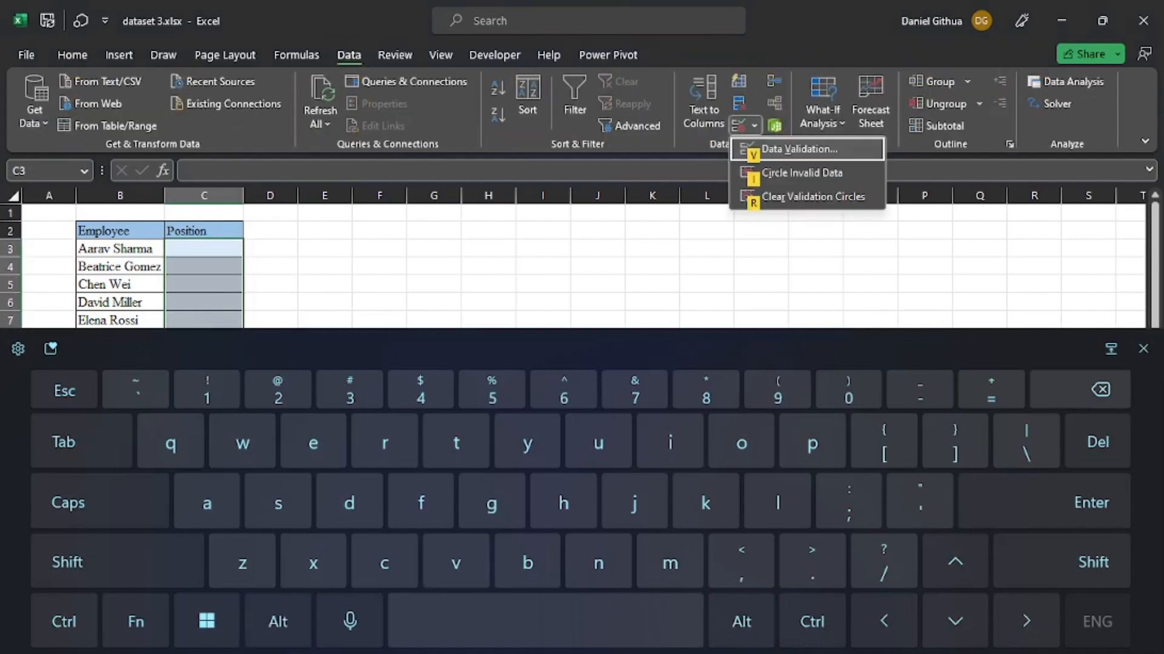
pyautogui.press('v')
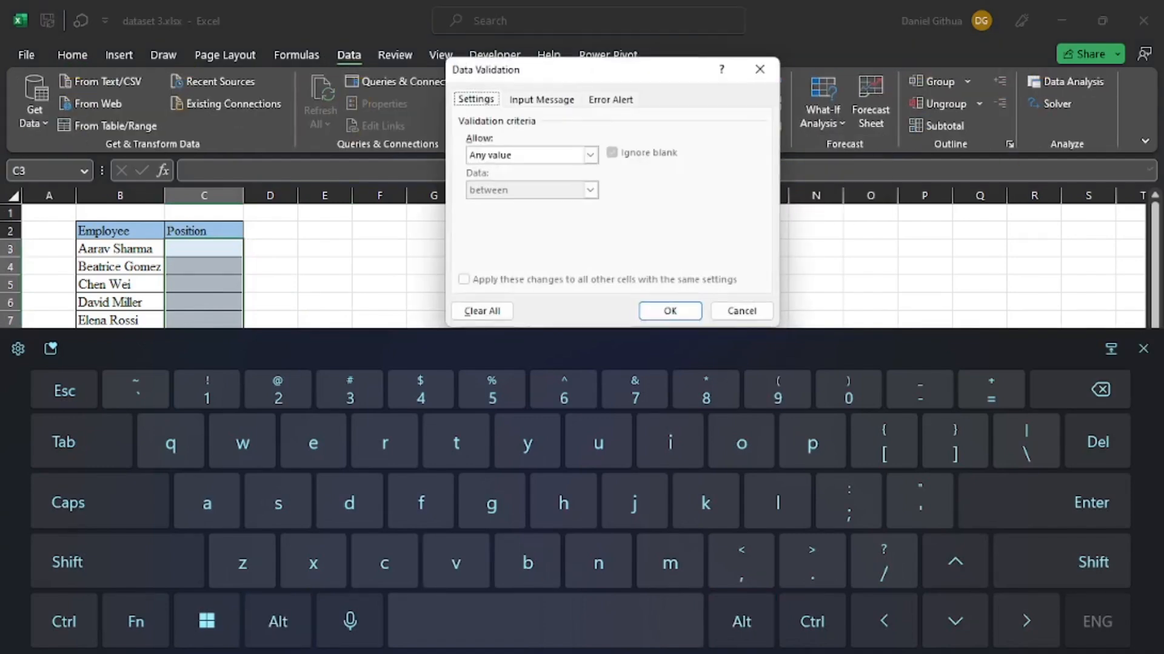
pyautogui.click(589, 155)
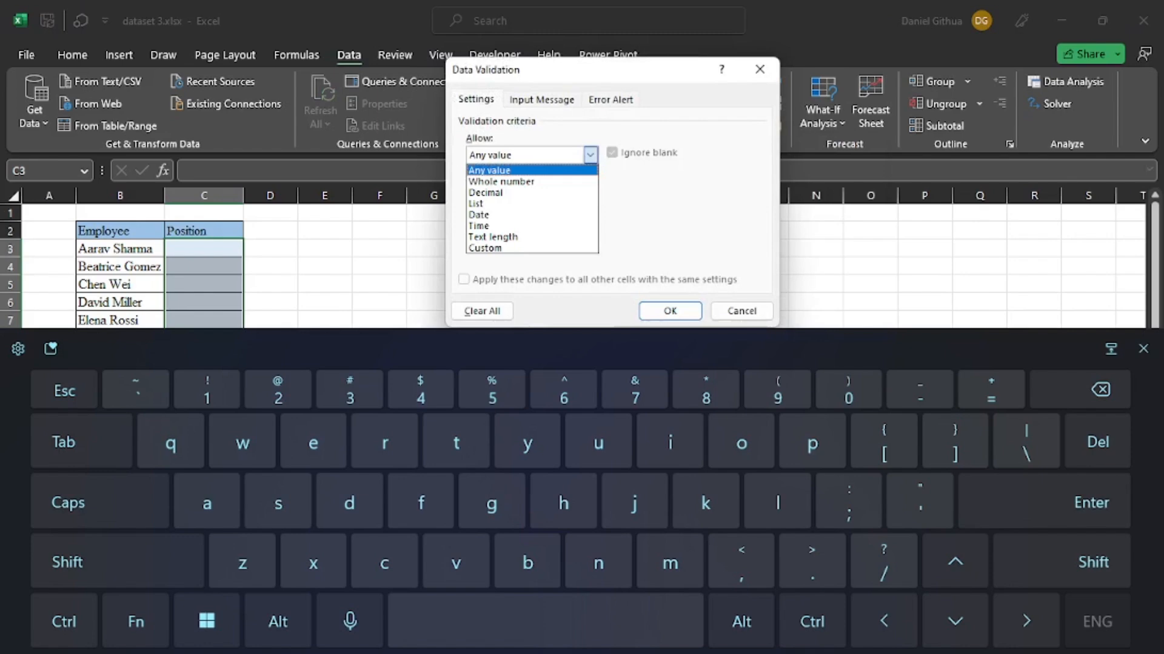
pyautogui.press('Down')
pyautogui.press('Down')
pyautogui.press('Down')
pyautogui.press('Return')
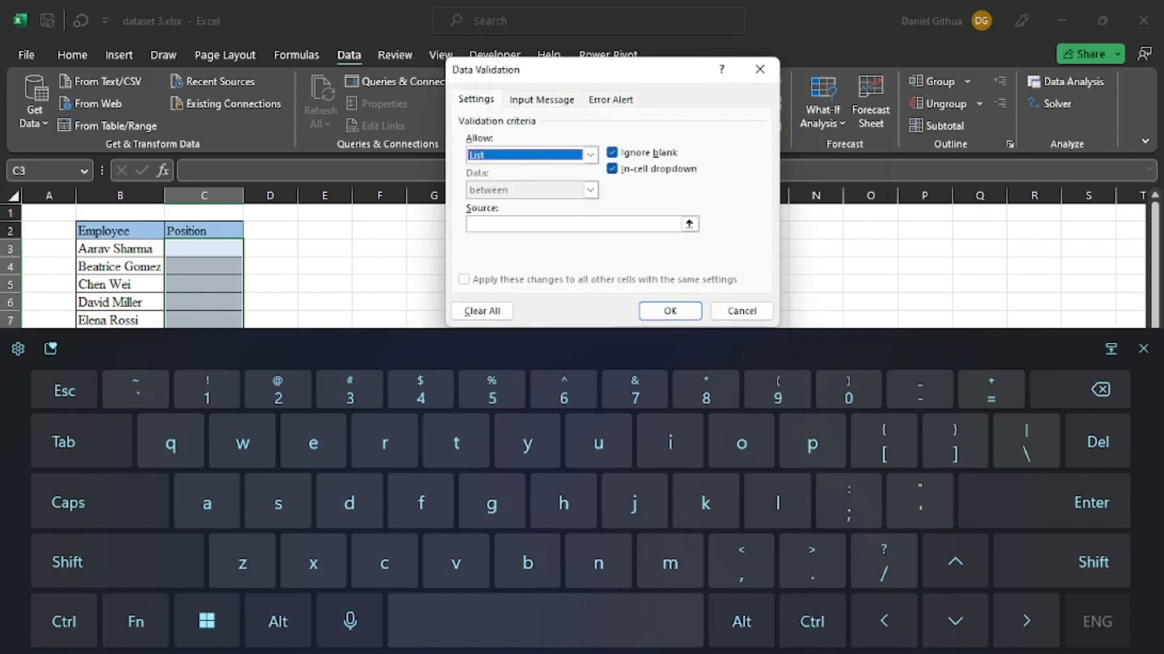
pyautogui.click(1143, 348)
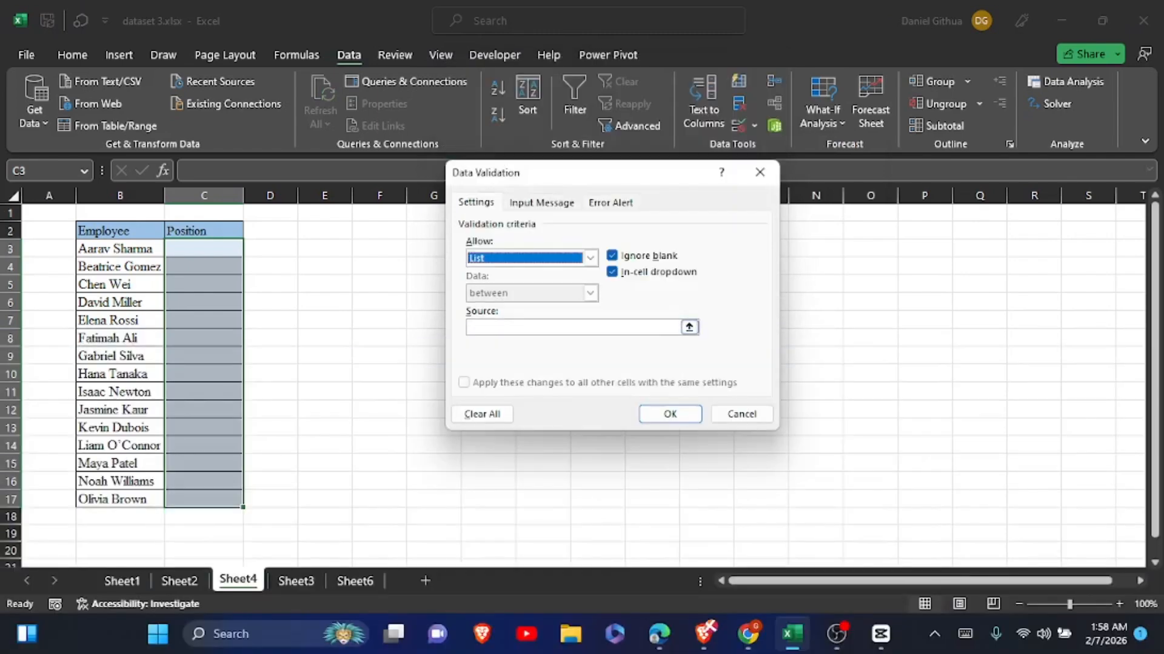
# Set the list source to Sheet3 cells D2:D5 and apply the validation
pyautogui.click(689, 326)
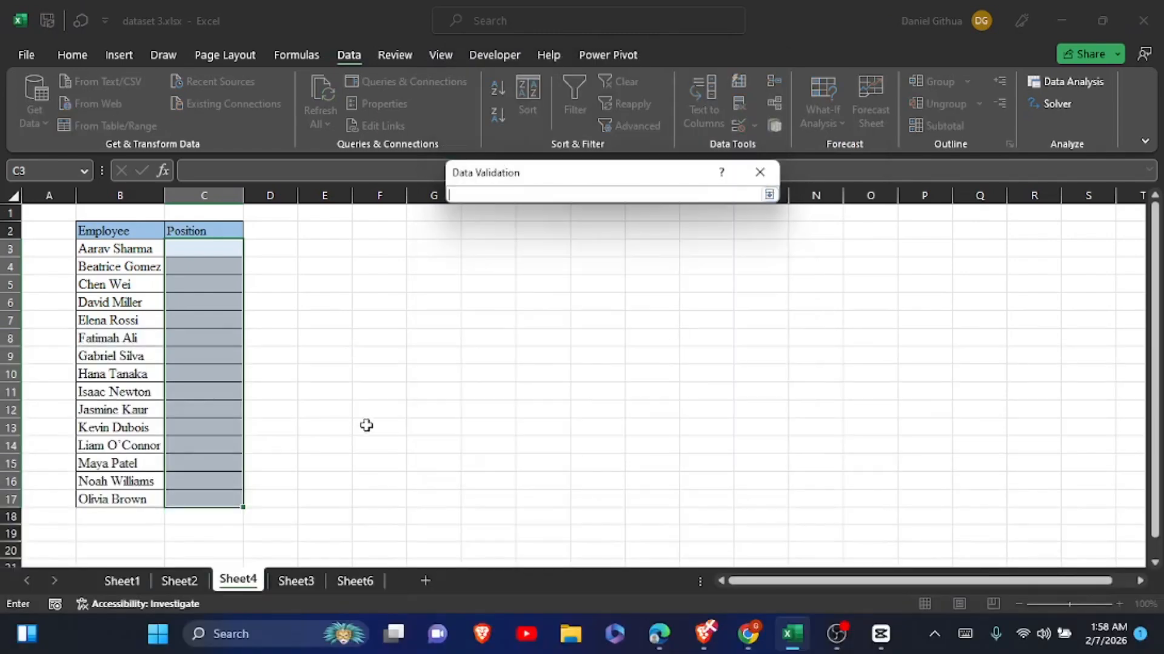
pyautogui.click(296, 580)
pyautogui.moveTo(218, 231); pyautogui.dragTo(231, 286)
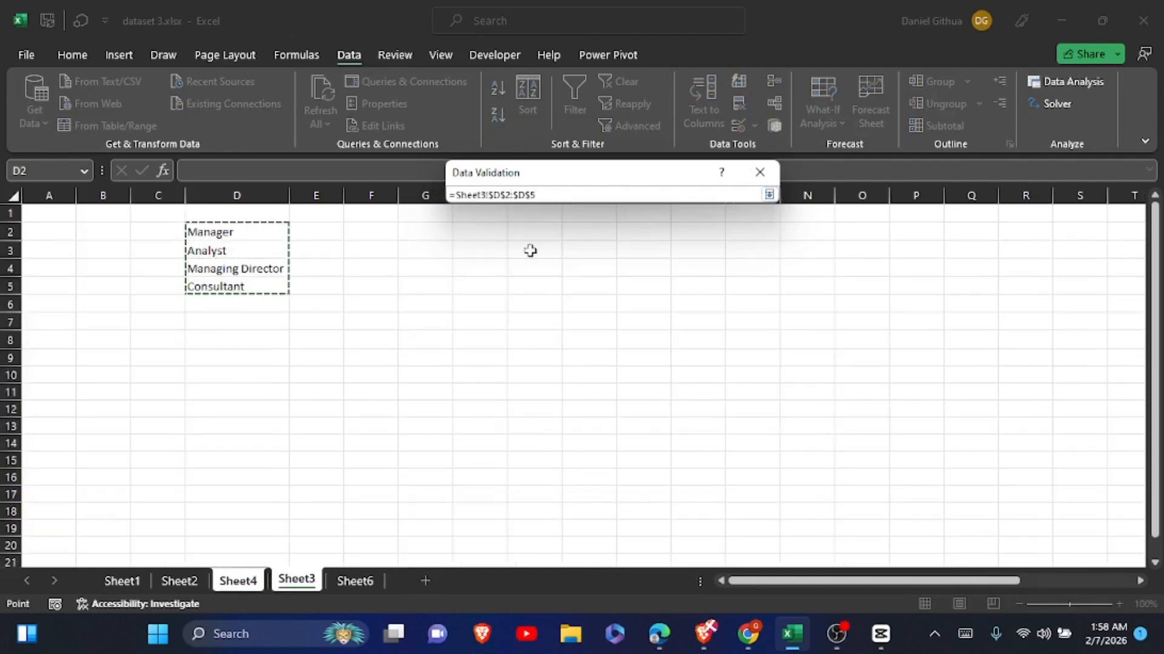
pyautogui.click(769, 194)
pyautogui.click(667, 417)
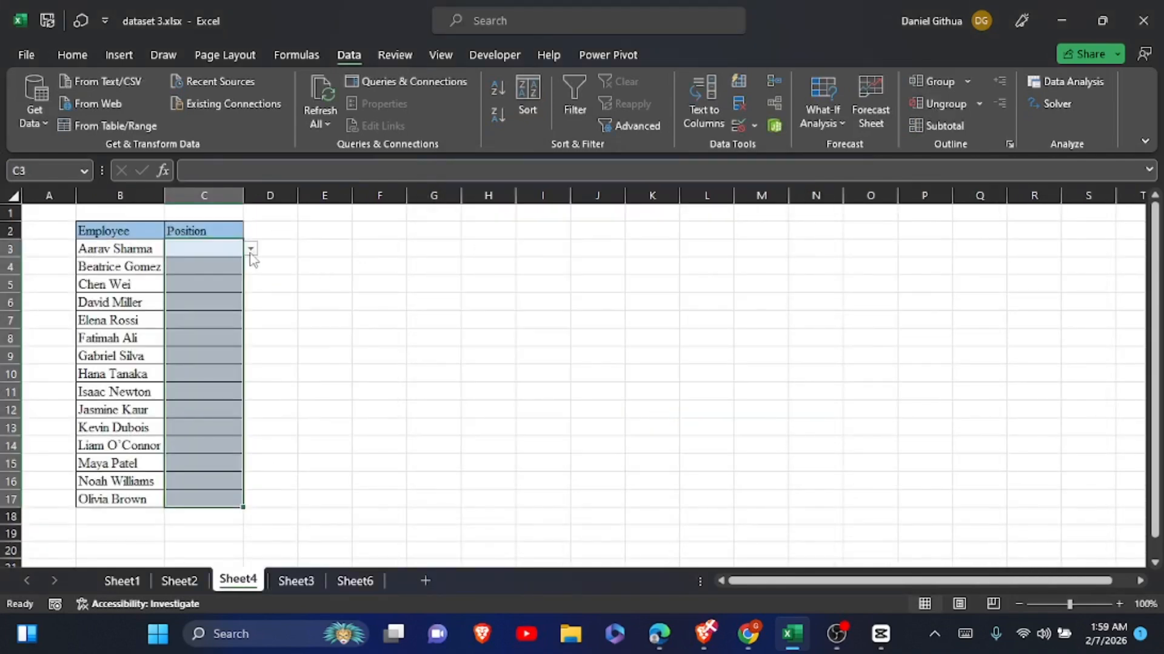
# Widen column C and choose Consultant from the drop-down in C3
pyautogui.moveTo(241, 198); pyautogui.dragTo(296, 198)
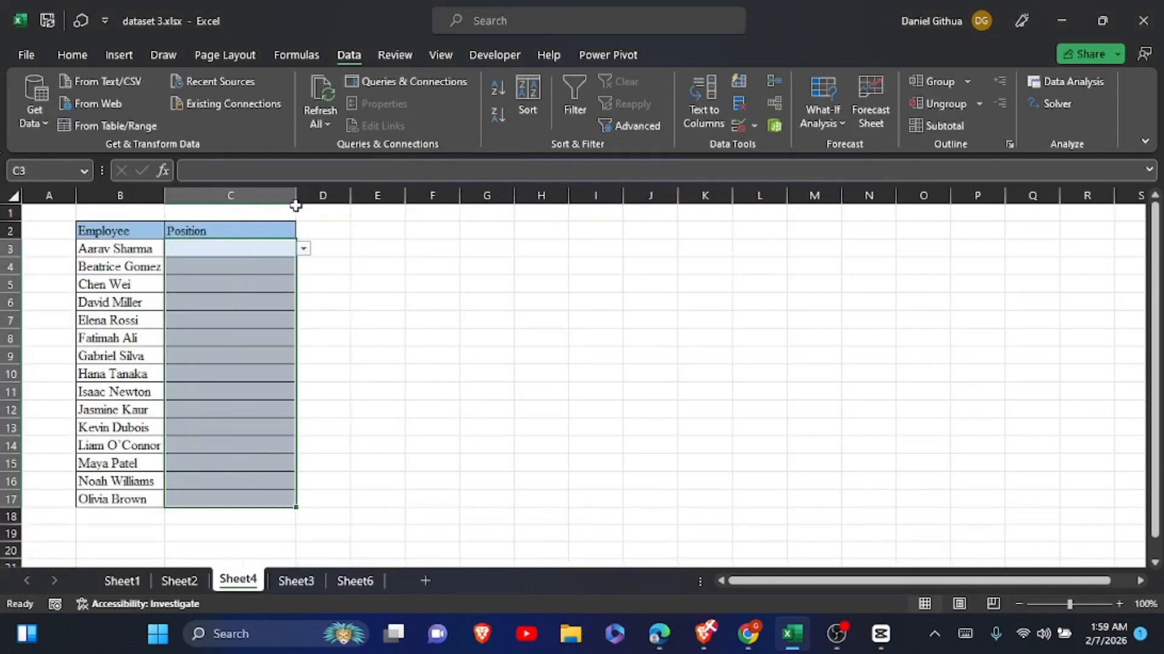
pyautogui.click(303, 249)
pyautogui.click(258, 297)
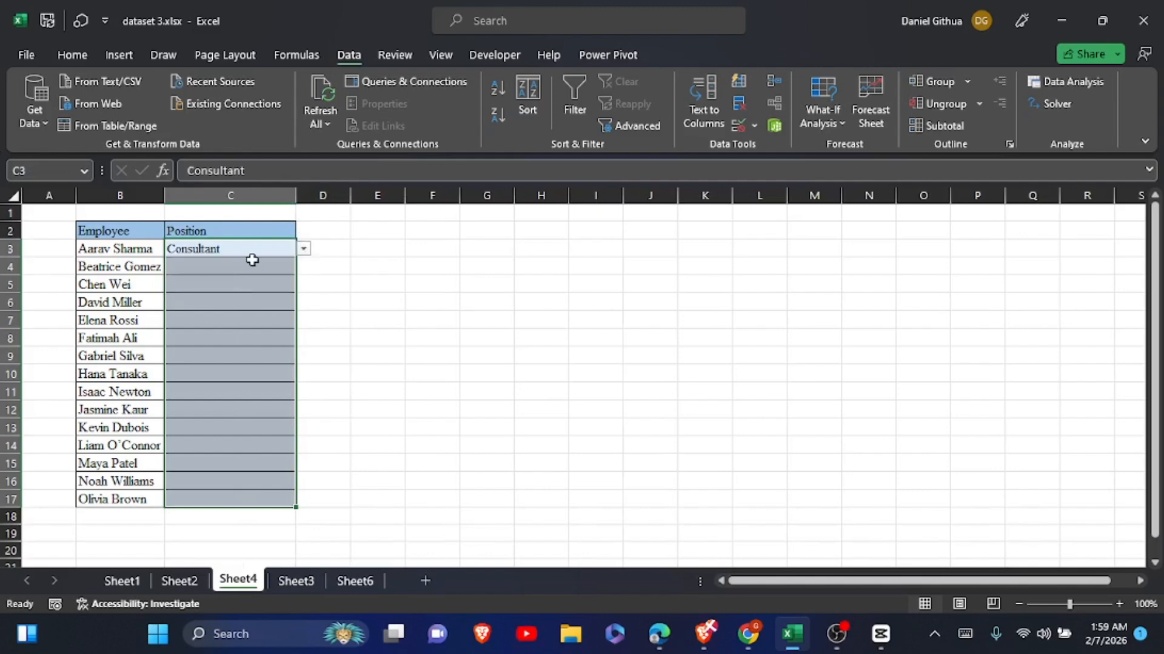
# Choose Analyst from the drop-down in C4 and Managing Director from the drop-down in C5
pyautogui.click(251, 266)
pyautogui.click(303, 266)
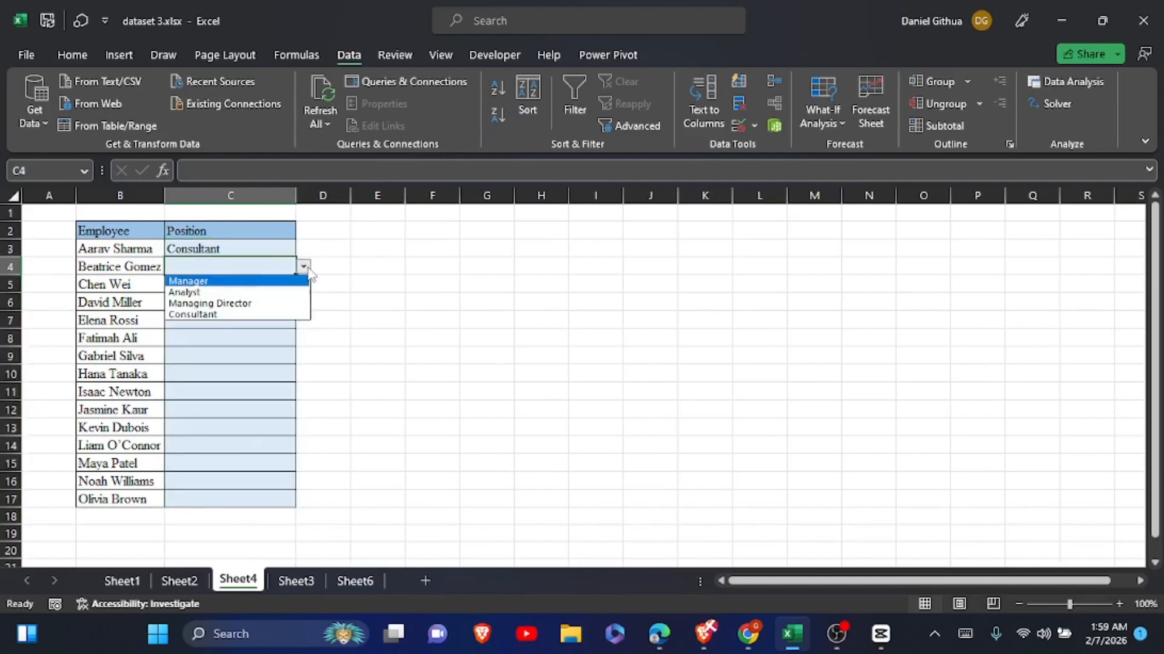
pyautogui.click(249, 293)
pyautogui.click(257, 285)
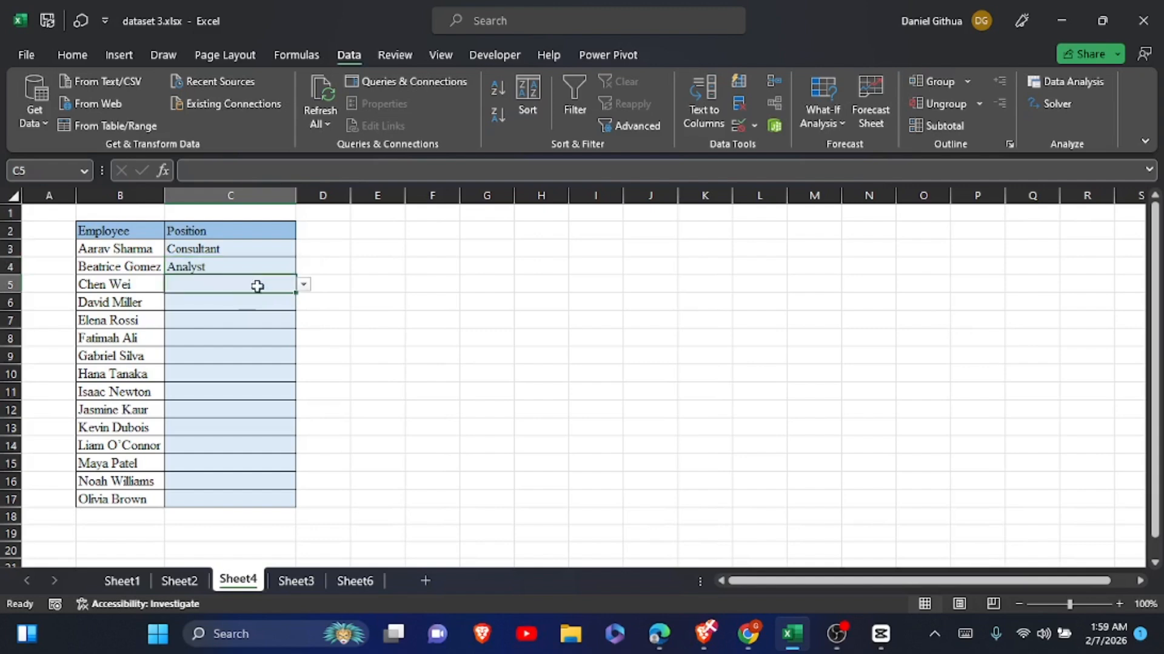
pyautogui.click(303, 285)
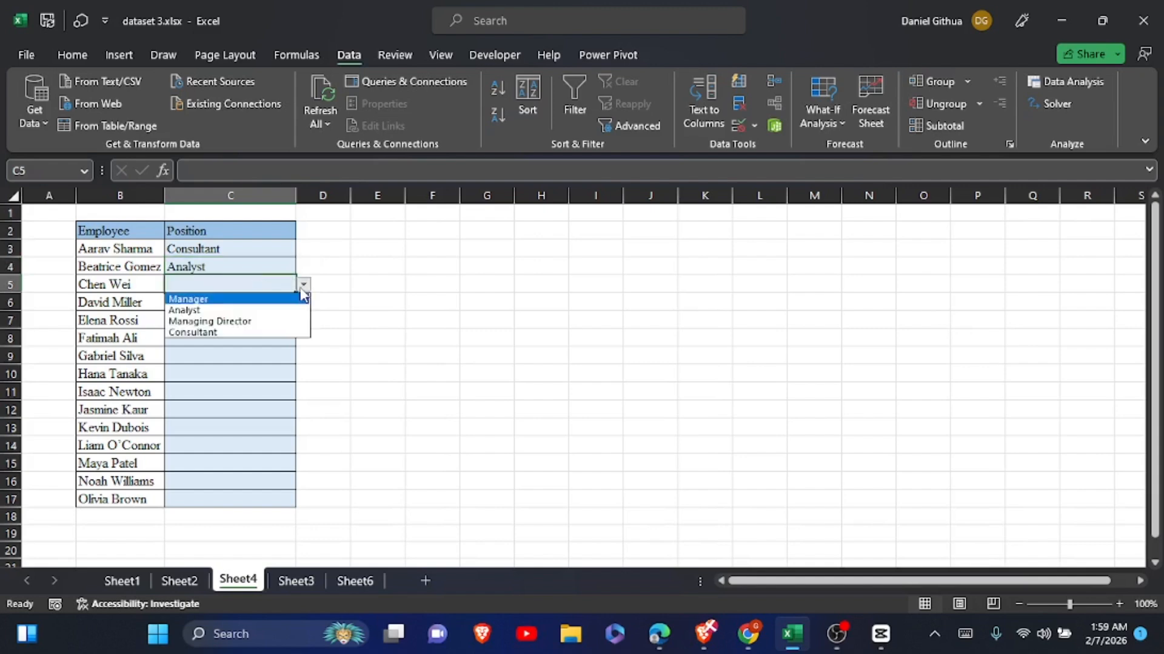
pyautogui.click(225, 325)
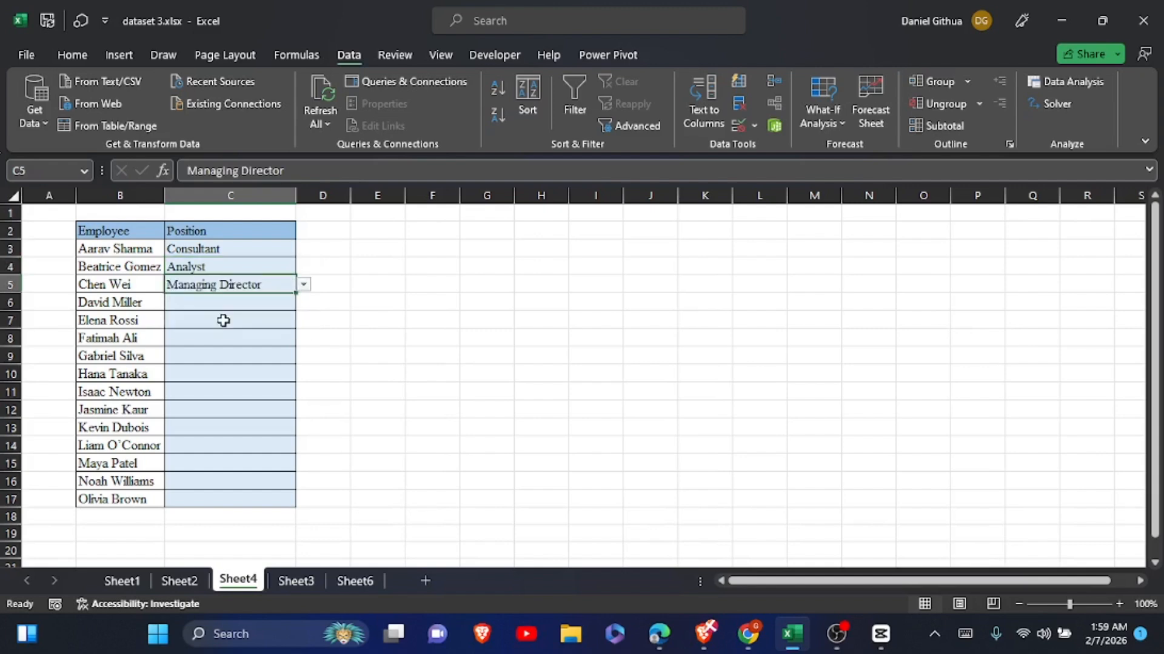
pyautogui.click(336, 342)
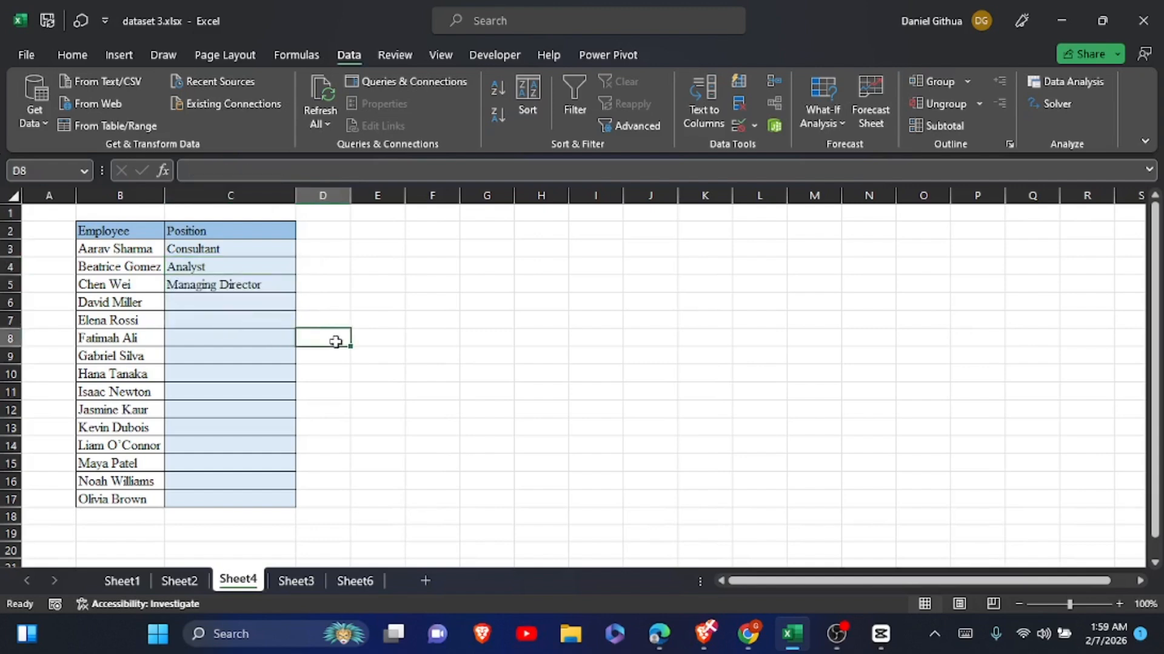
# Select the empty Position cell C7
pyautogui.click(229, 320)
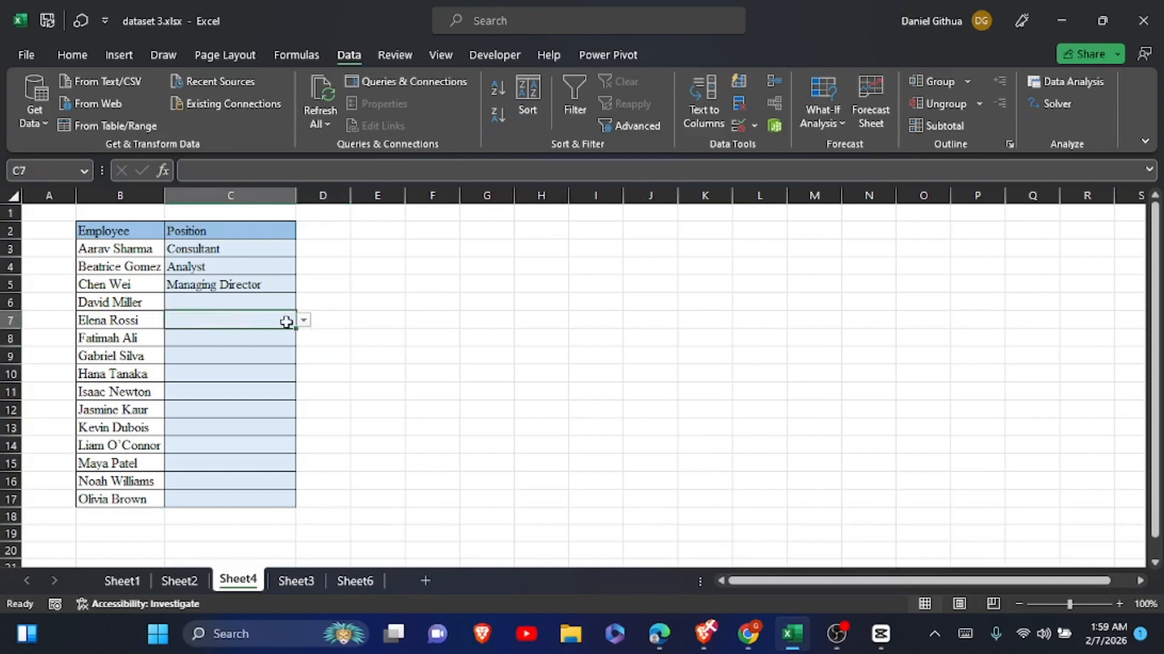